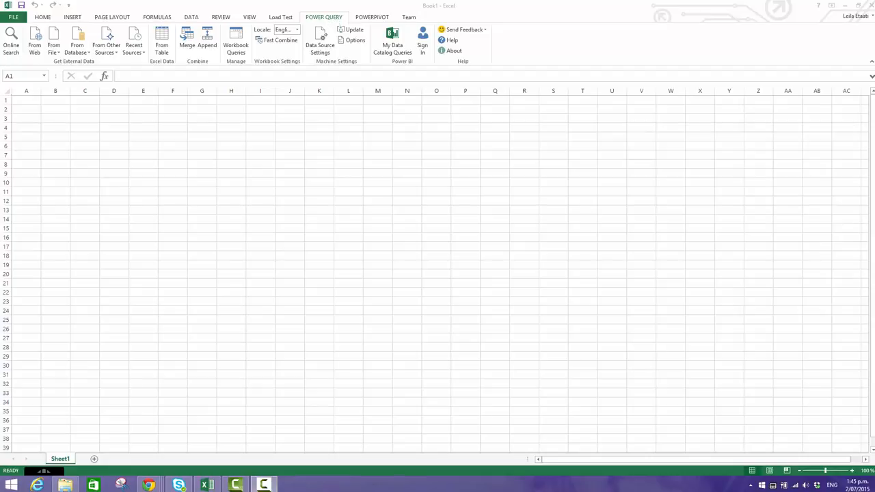
Switch to the Dog Breeds Alphabet page in Chrome and copy its web address
{"action": "mouse_move", "coordinate": [152, 486]}
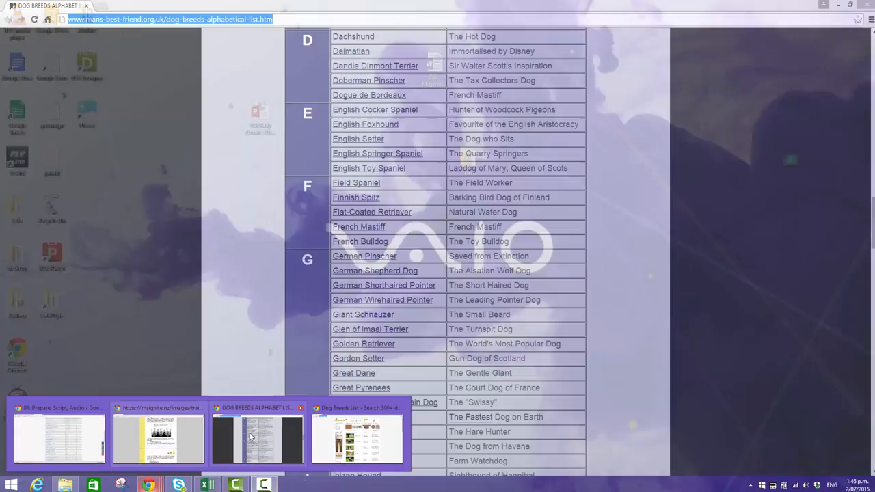
{"action": "left_click", "coordinate": [257, 435]}
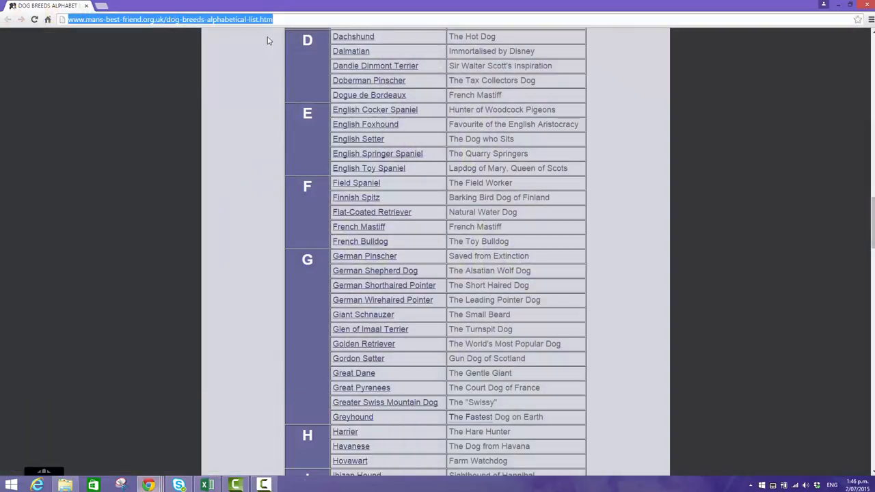
{"action": "scroll", "coordinate": [274, 171], "scroll_direction": "up", "scroll_amount": 10}
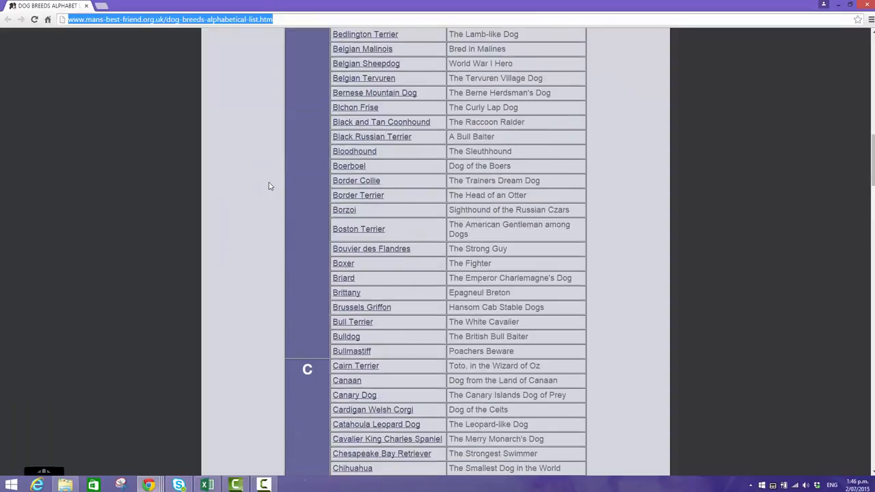
{"action": "scroll", "coordinate": [269, 186], "scroll_direction": "up", "scroll_amount": 6}
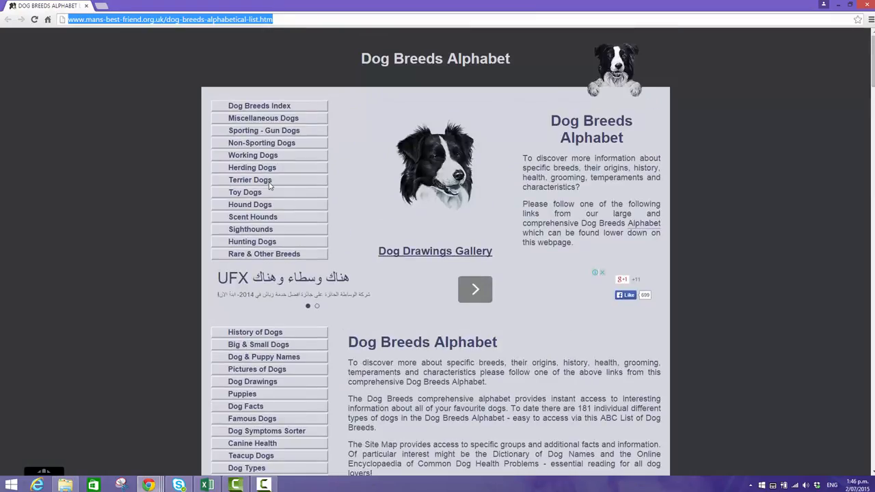
{"action": "right_click", "coordinate": [195, 26]}
{"action": "left_click", "coordinate": [212, 55]}
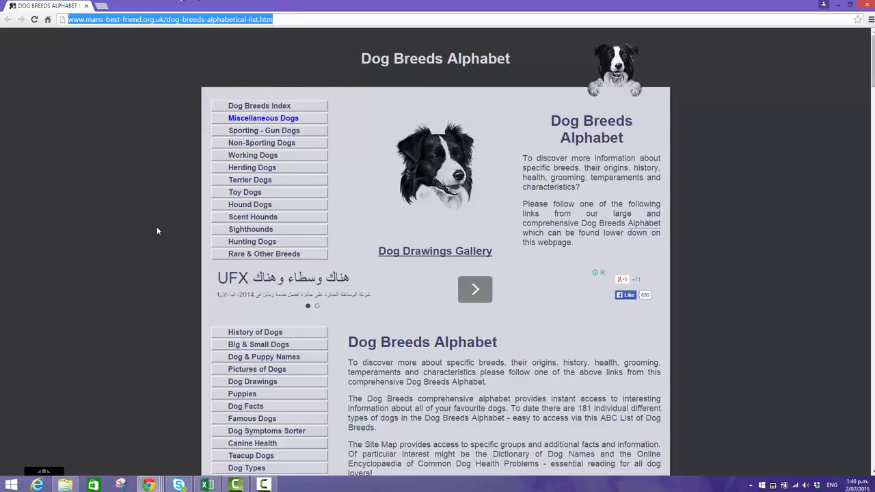
{"action": "left_click", "coordinate": [838, 5]}
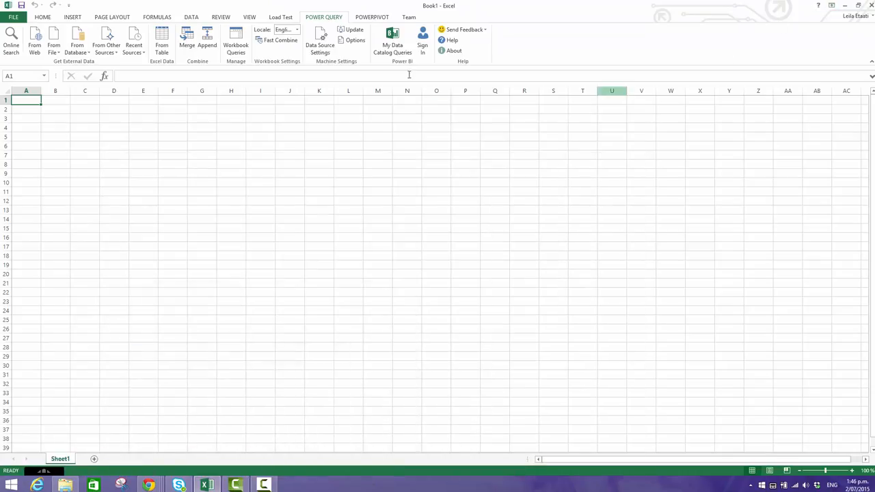
{"action": "left_click", "coordinate": [34, 49]}
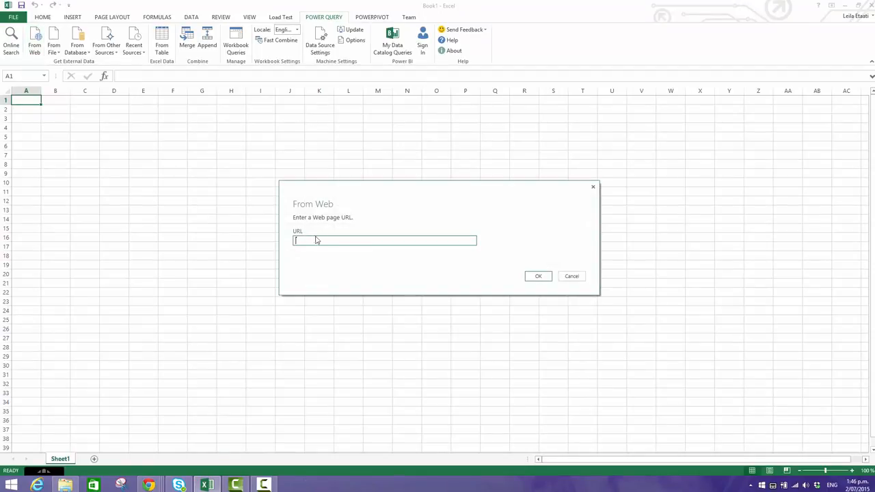
{"action": "right_click", "coordinate": [317, 240]}
{"action": "left_click", "coordinate": [339, 279]}
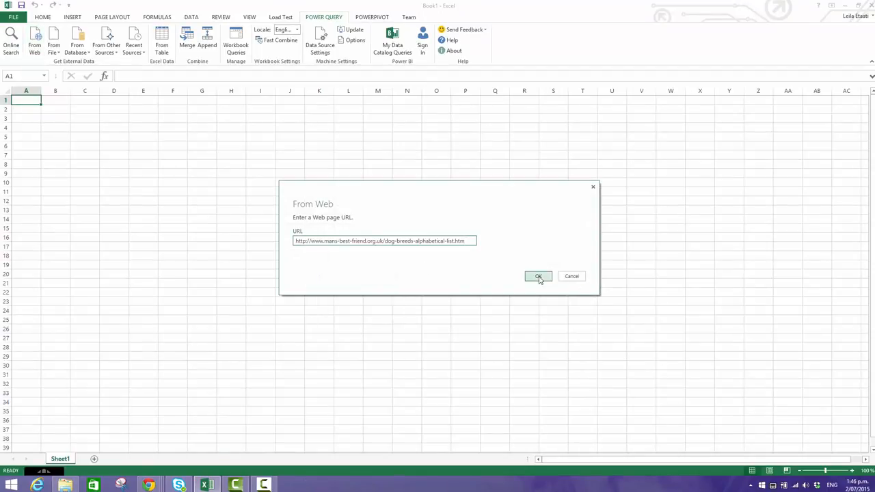
{"action": "left_click", "coordinate": [537, 276]}
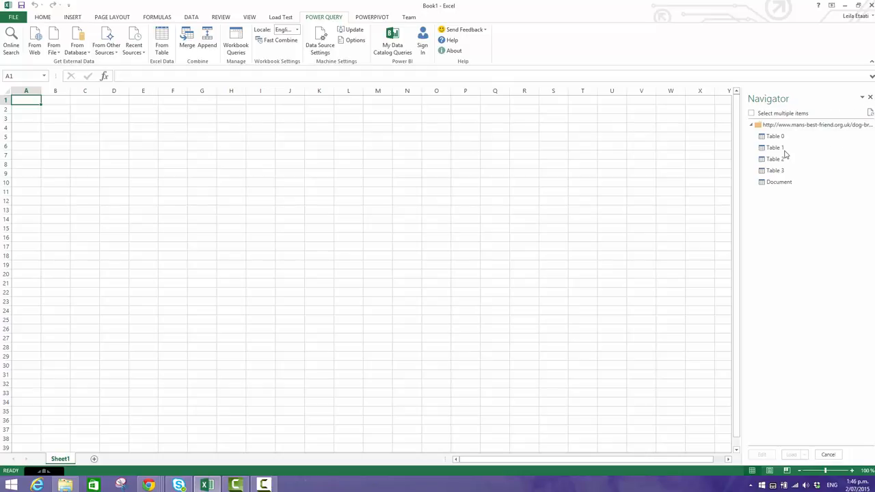
Open Table 2 of the web source for editing and look through its rows down to the end
{"action": "mouse_move", "coordinate": [778, 158]}
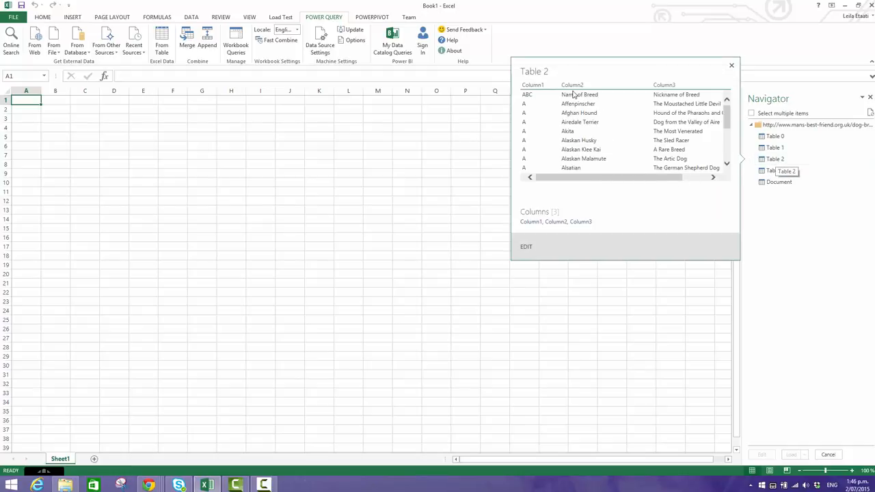
{"action": "left_click", "coordinate": [527, 247]}
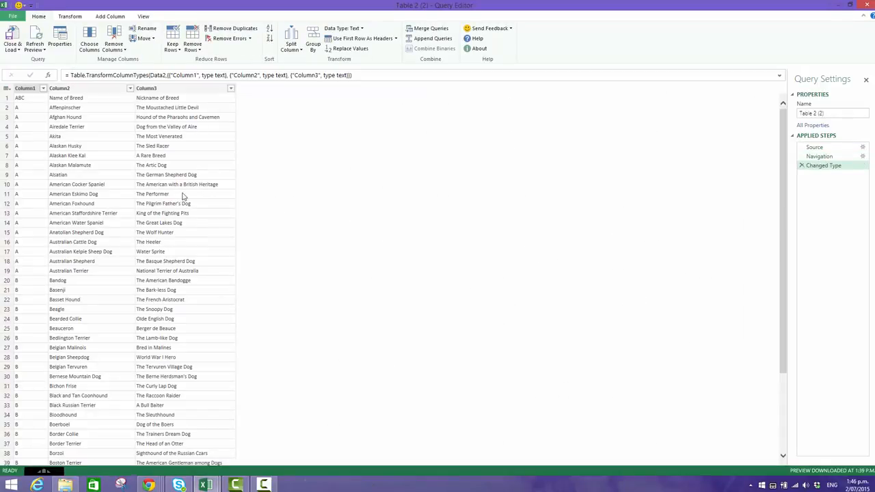
{"action": "left_click", "coordinate": [192, 215]}
{"action": "scroll", "coordinate": [191, 219], "scroll_direction": "down", "scroll_amount": 20}
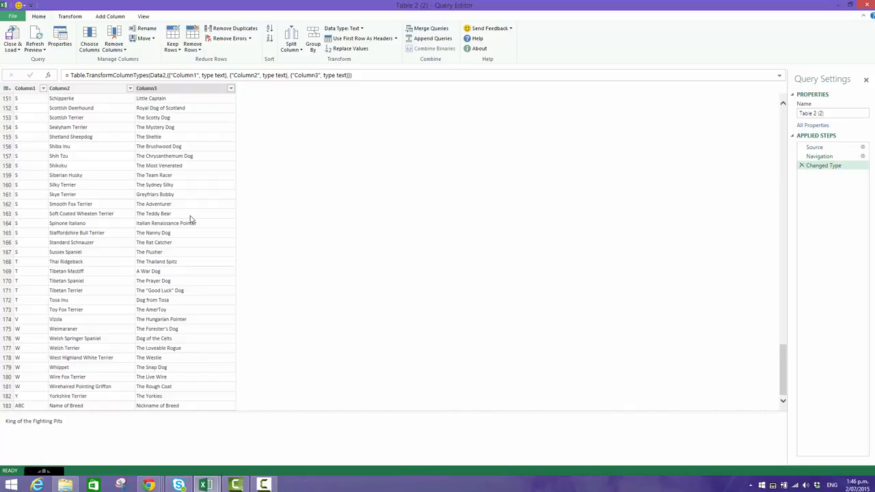
{"action": "scroll", "coordinate": [192, 218], "scroll_direction": "up", "scroll_amount": 20}
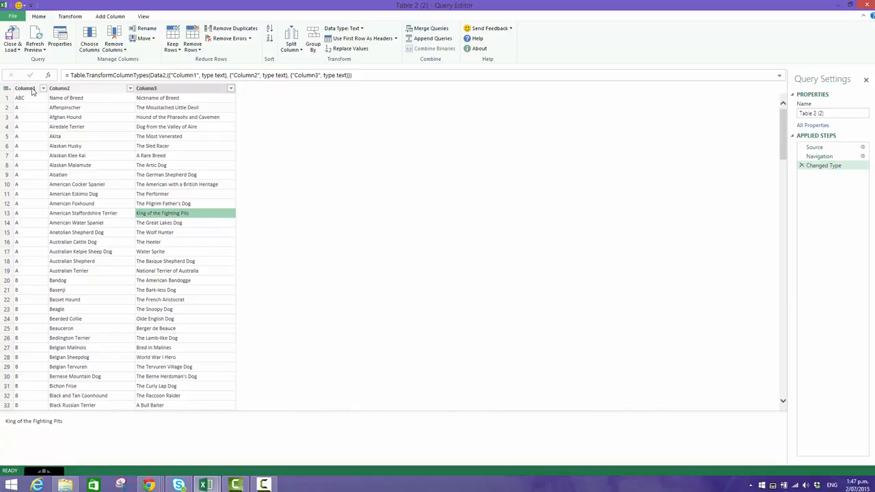
Remove Column1, which holds the alphabet letters, from the query
{"action": "left_click", "coordinate": [30, 89]}
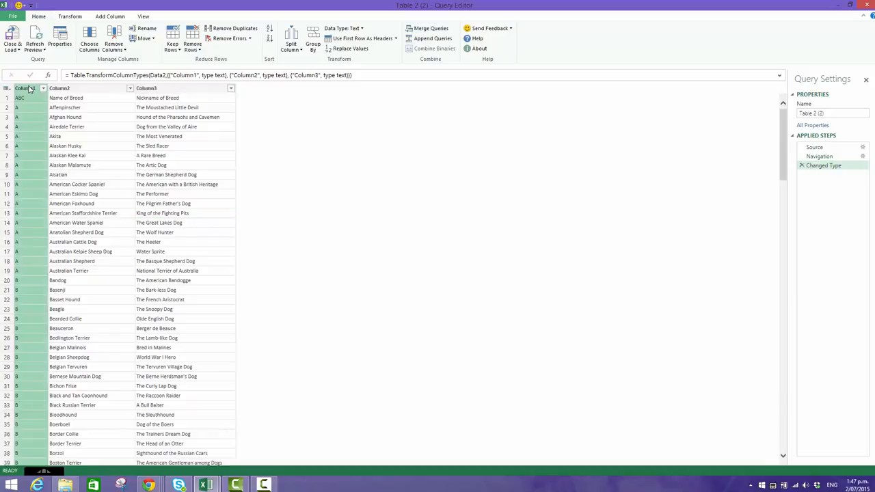
{"action": "left_click", "coordinate": [117, 51]}
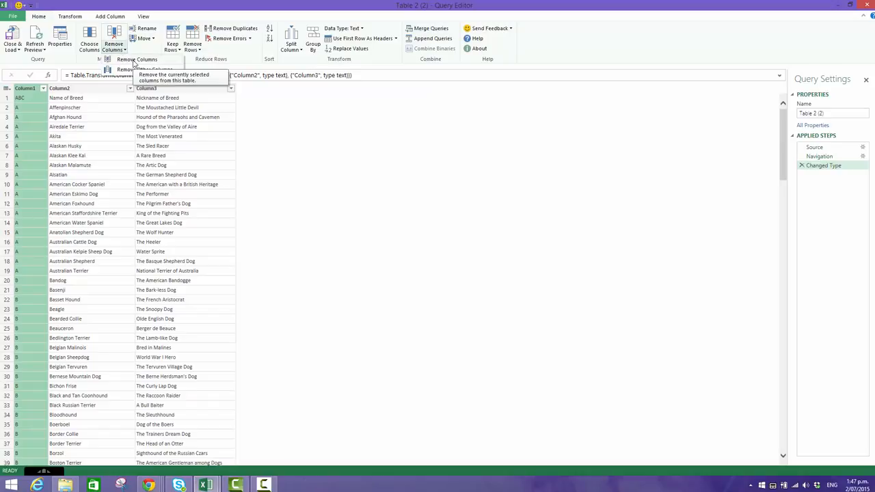
{"action": "left_click", "coordinate": [100, 66]}
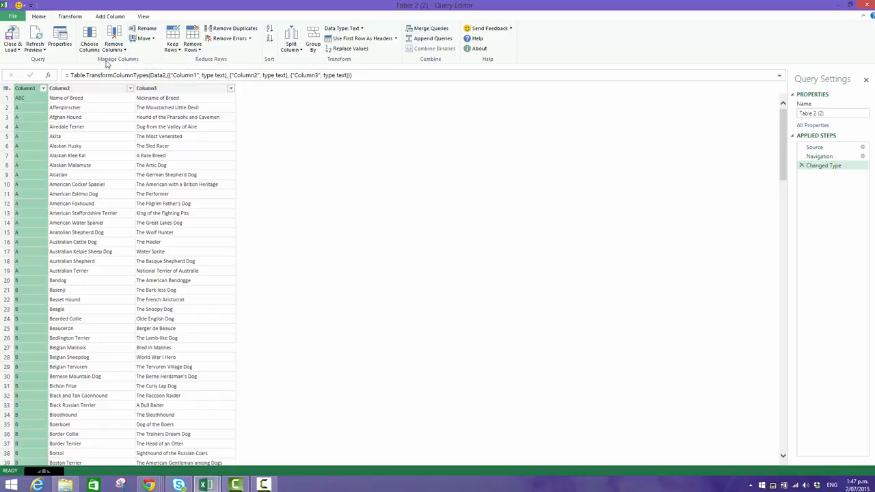
{"action": "left_click", "coordinate": [123, 50]}
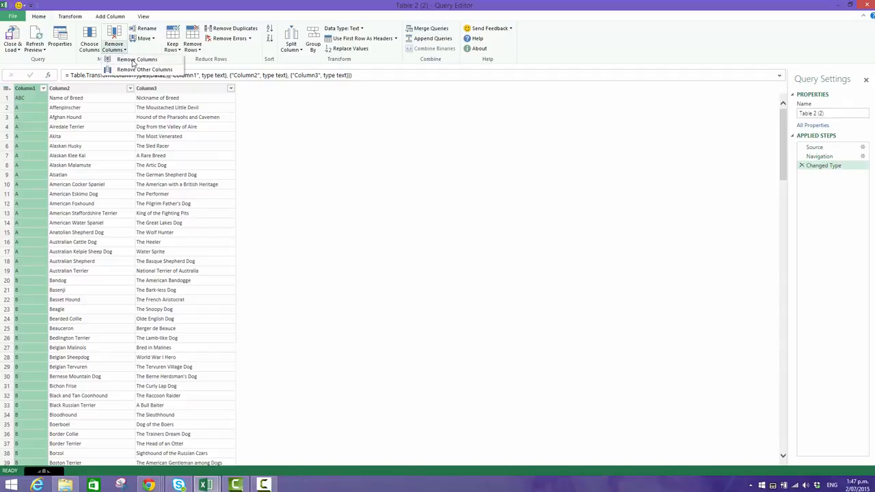
{"action": "left_click", "coordinate": [134, 60]}
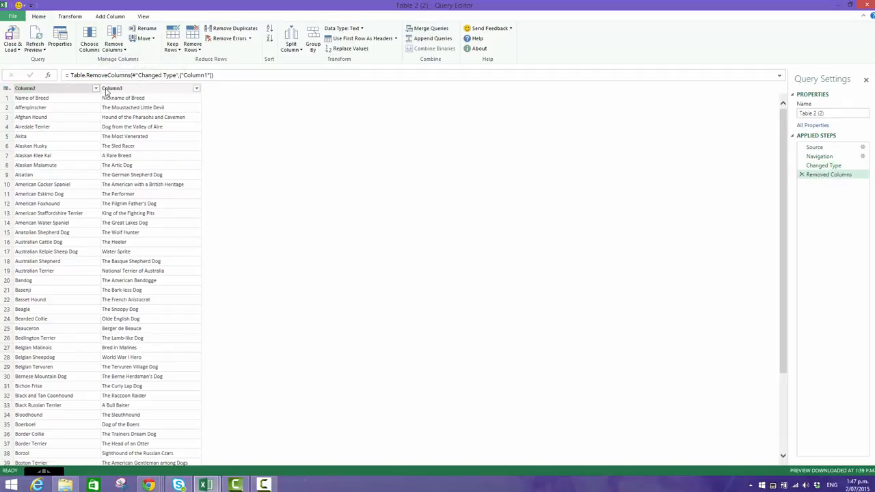
Rename Column2 to Name and Column3 to Nickname
{"action": "left_click", "coordinate": [39, 91]}
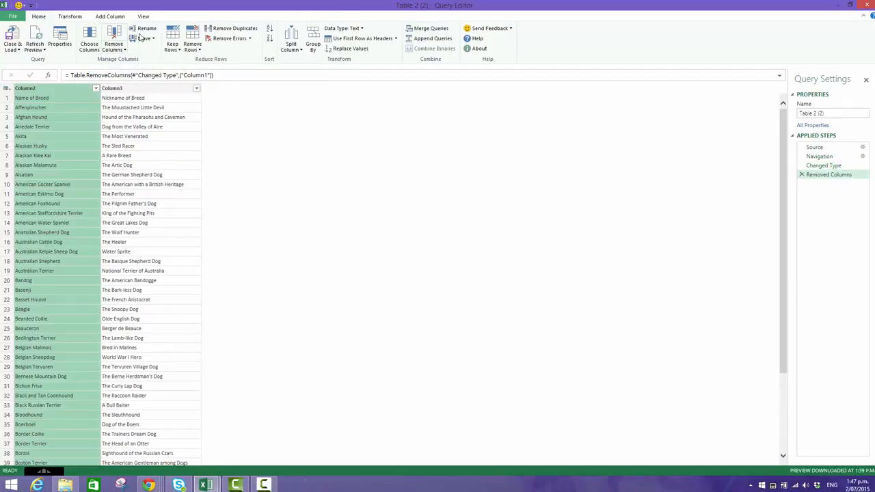
{"action": "left_click", "coordinate": [154, 30]}
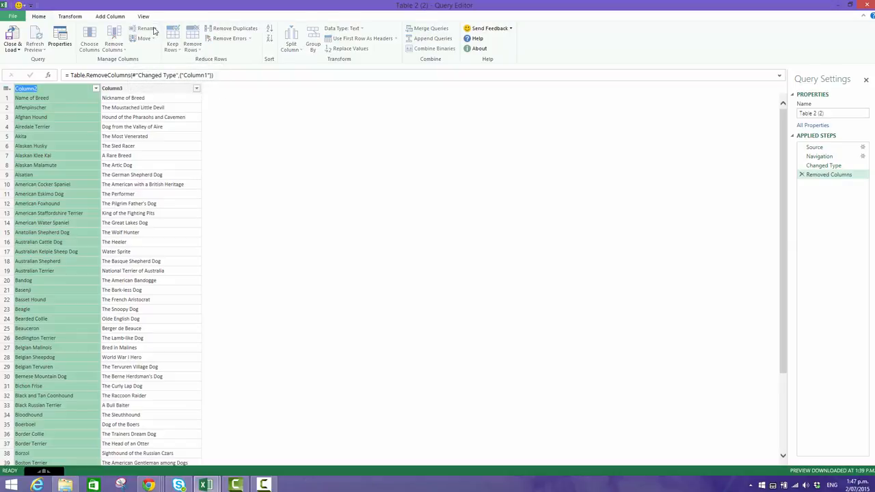
{"action": "type", "text": "Name"}
{"action": "key", "text": "Return"}
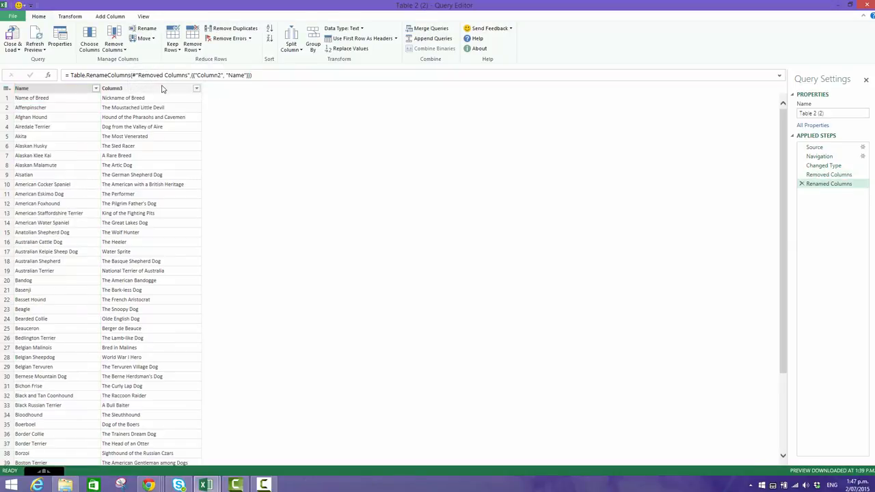
{"action": "left_click", "coordinate": [162, 89]}
{"action": "left_click", "coordinate": [147, 30]}
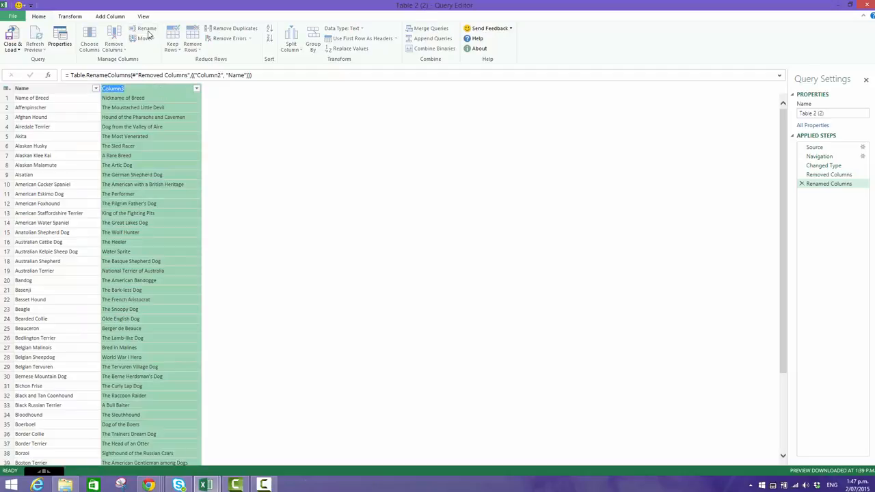
{"action": "type", "text": "Nickname"}
{"action": "key", "text": "Return"}
Remove the top 1 row, which repeats the column headings, from the query
{"action": "left_click", "coordinate": [10, 100]}
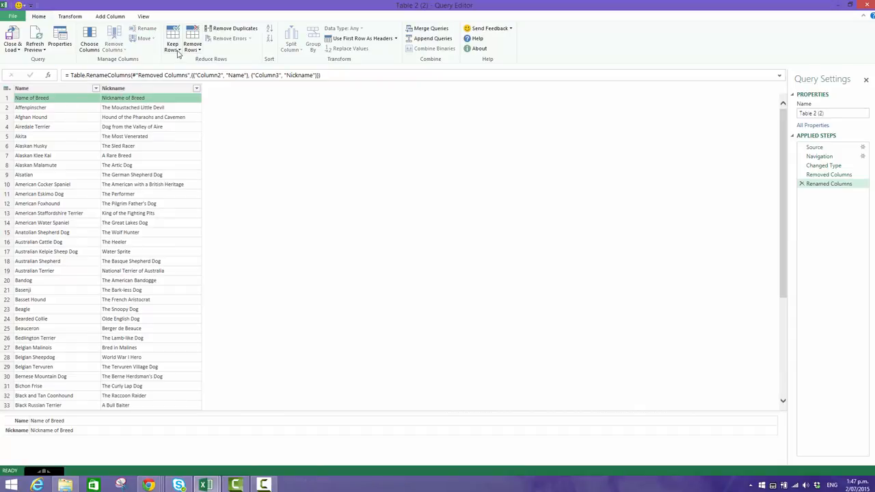
{"action": "left_click", "coordinate": [194, 50]}
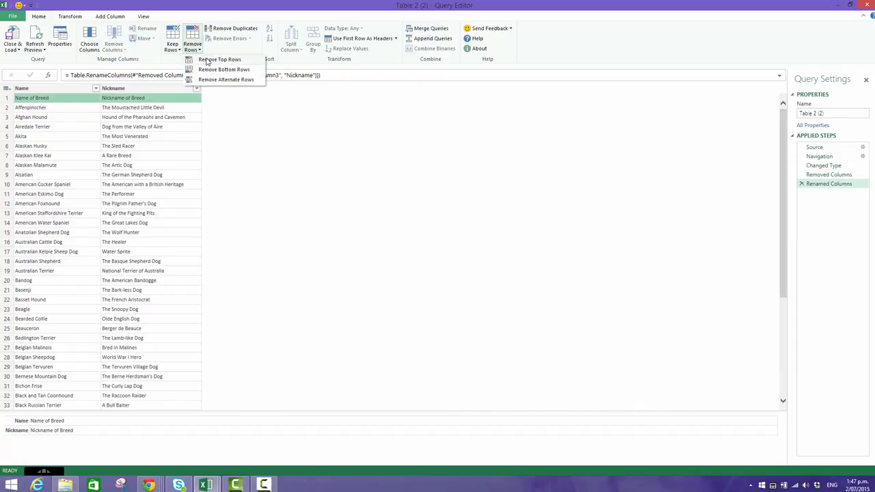
{"action": "left_click", "coordinate": [208, 60]}
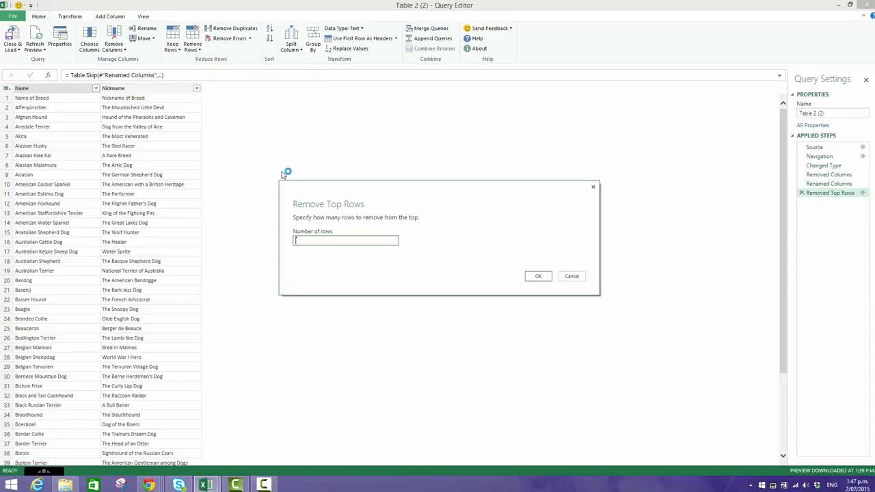
{"action": "type", "text": "1"}
{"action": "left_click", "coordinate": [537, 276]}
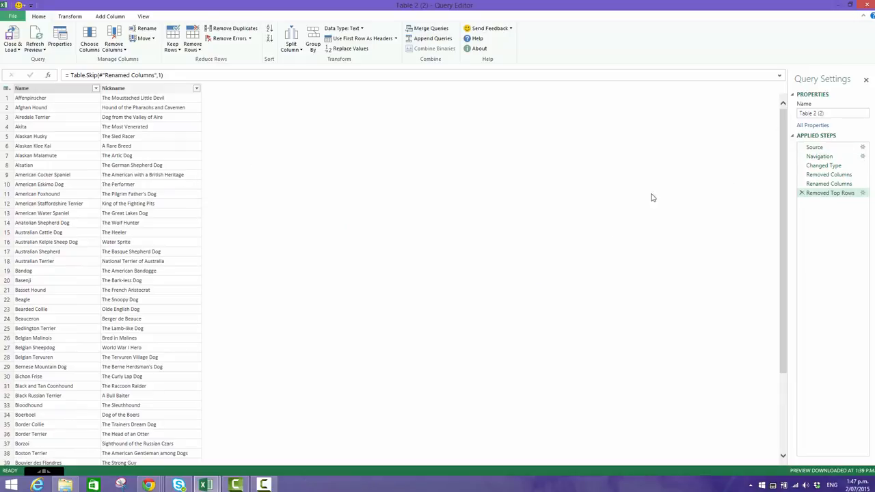
Check the remaining breed rows, then close the query and load its results to the default destination
{"action": "left_click", "coordinate": [172, 350]}
{"action": "scroll", "coordinate": [173, 356], "scroll_direction": "down", "scroll_amount": 5}
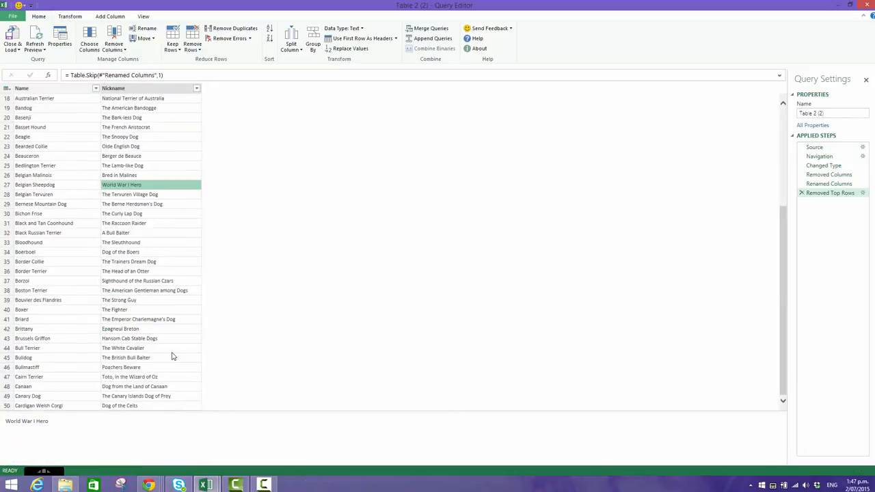
{"action": "scroll", "coordinate": [172, 356], "scroll_direction": "down", "scroll_amount": 10}
{"action": "scroll", "coordinate": [171, 356], "scroll_direction": "up", "scroll_amount": 15}
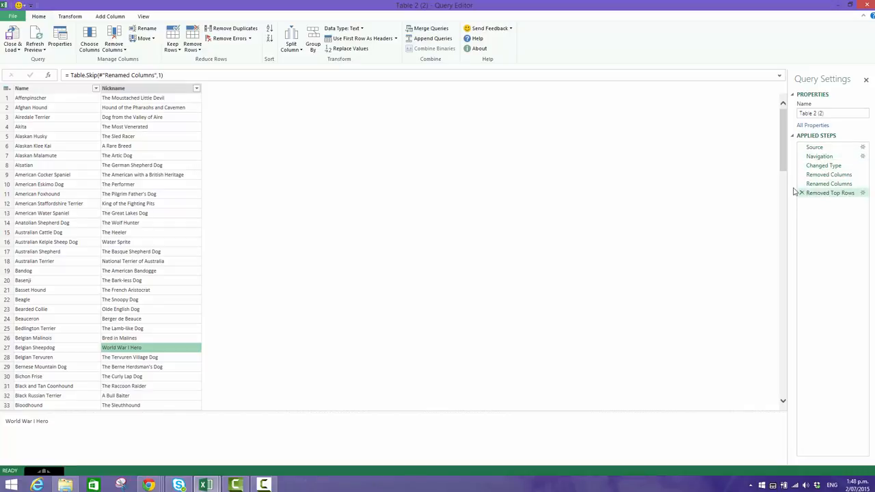
{"action": "left_click", "coordinate": [9, 50]}
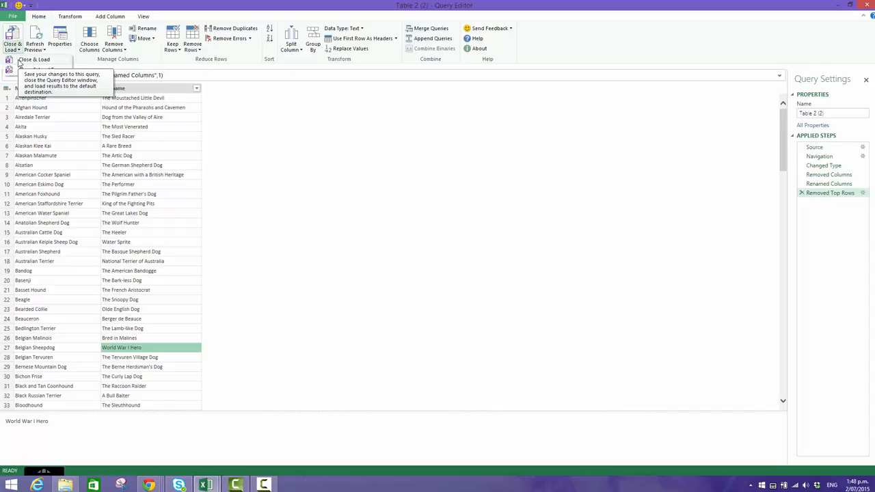
{"action": "left_click", "coordinate": [20, 61]}
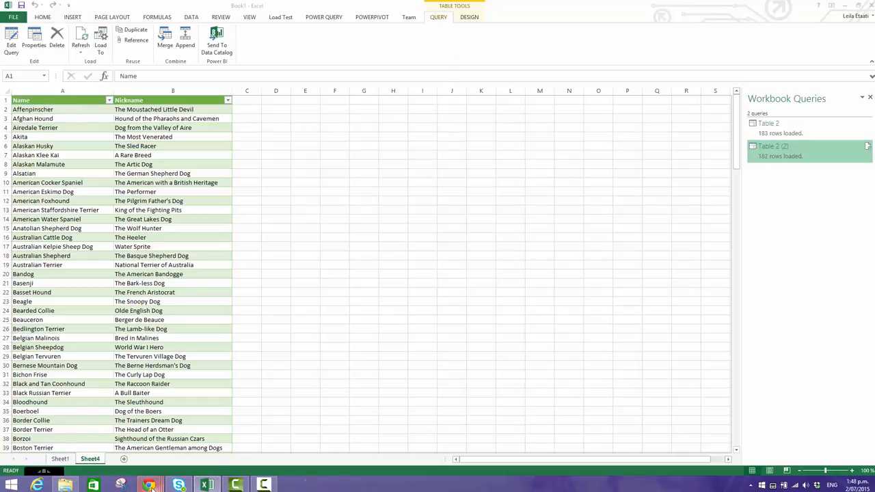
{"action": "mouse_move", "coordinate": [148, 485]}
{"action": "left_click", "coordinate": [331, 432]}
{"action": "left_click", "coordinate": [141, 19]}
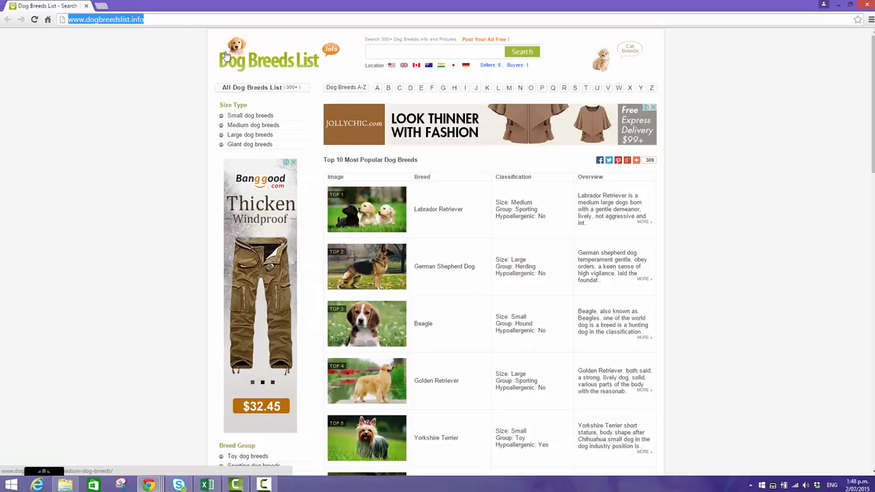
{"action": "right_click", "coordinate": [143, 19]}
{"action": "left_click", "coordinate": [159, 53]}
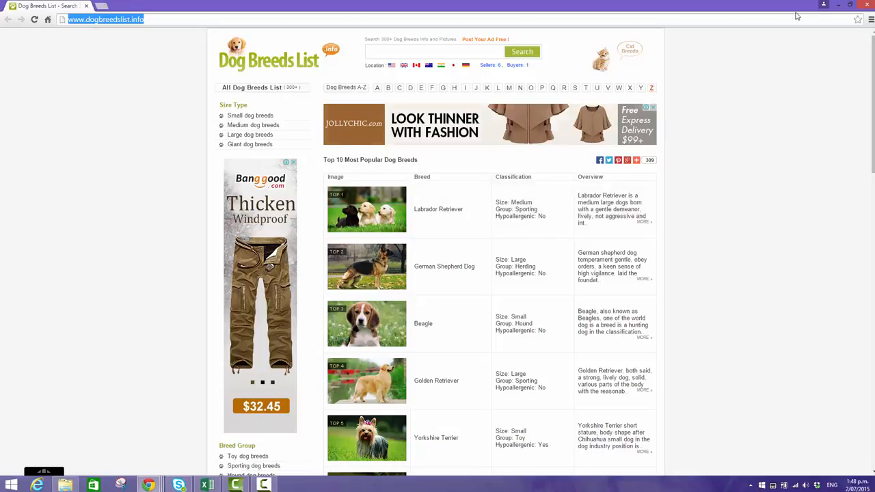
{"action": "left_click", "coordinate": [840, 5]}
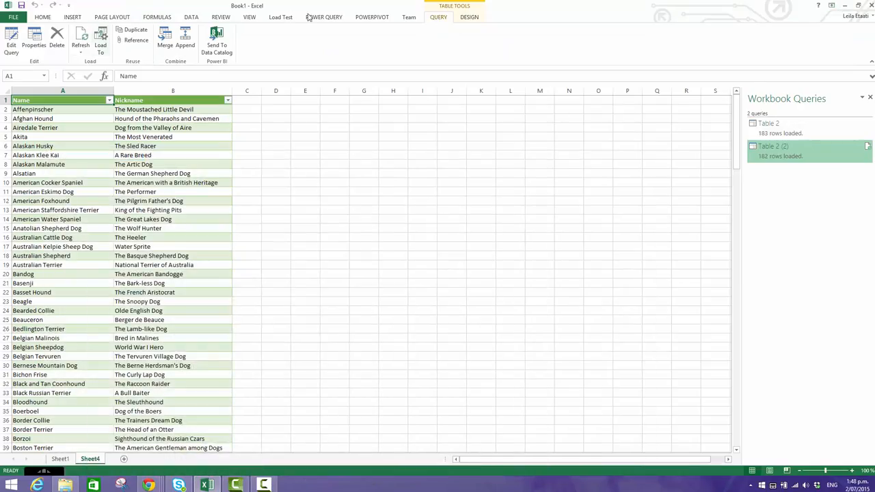
{"action": "left_click", "coordinate": [331, 19]}
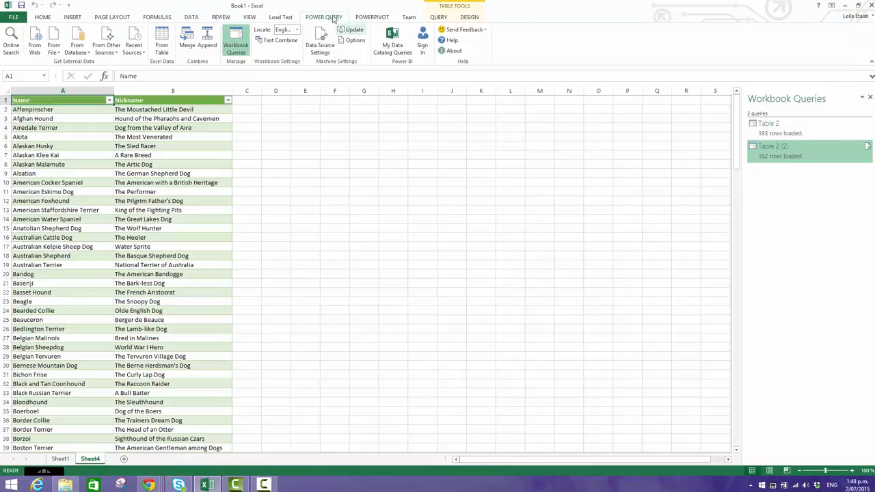
{"action": "left_click", "coordinate": [33, 49]}
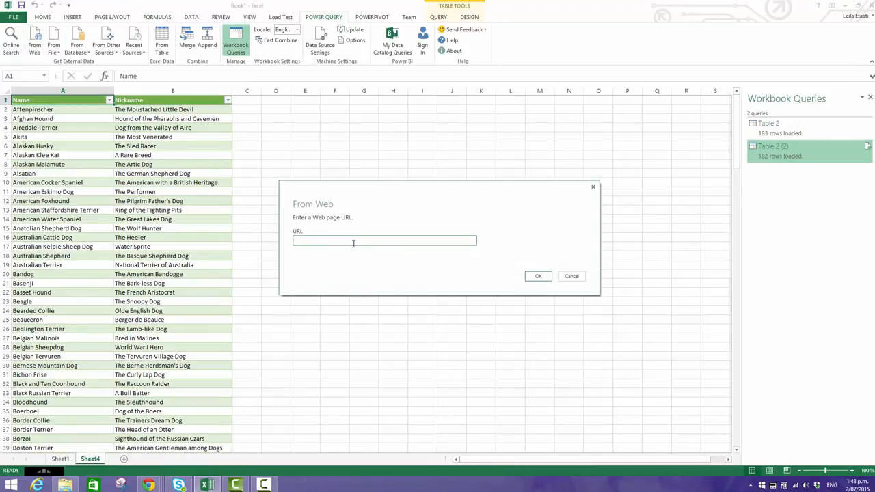
{"action": "right_click", "coordinate": [354, 243]}
{"action": "left_click", "coordinate": [371, 283]}
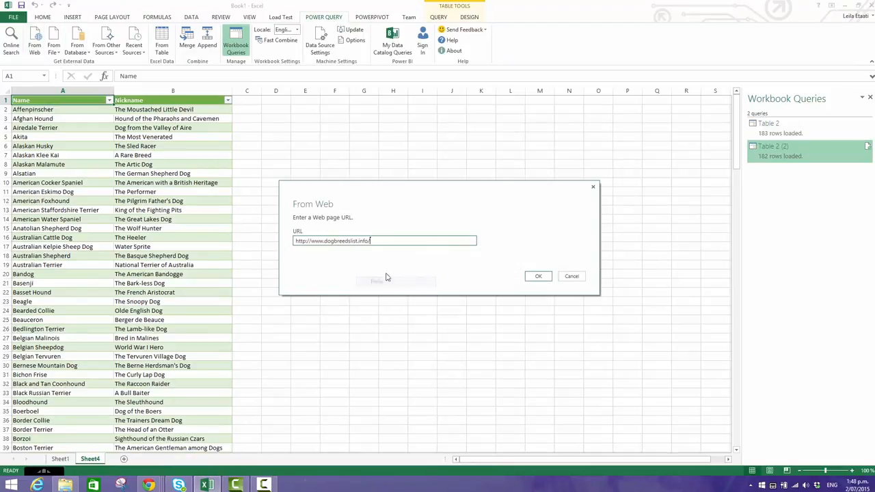
{"action": "left_click", "coordinate": [547, 279]}
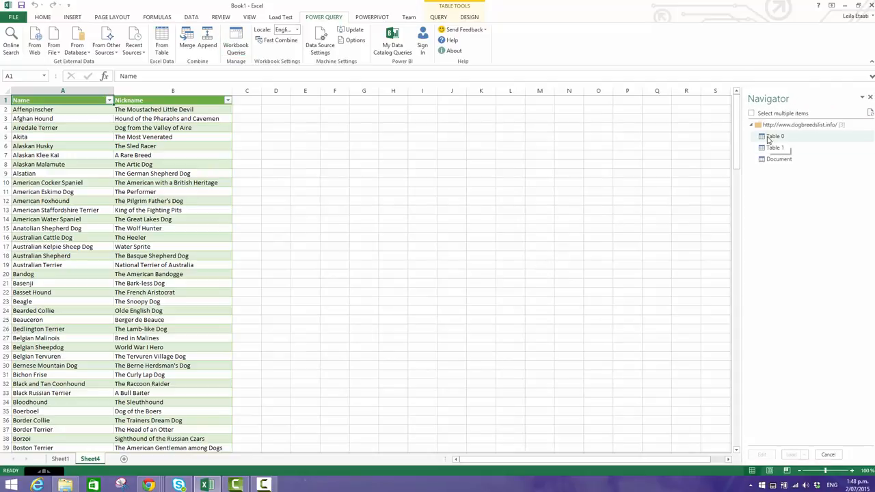
{"action": "mouse_move", "coordinate": [768, 139]}
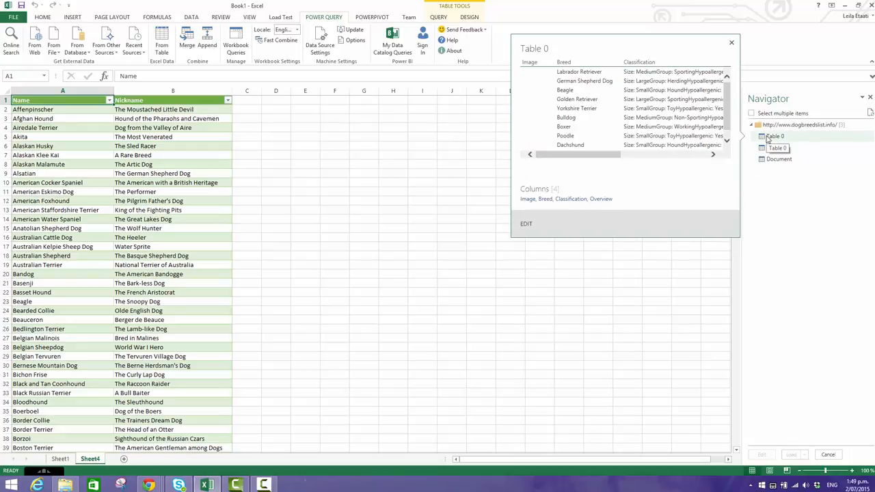
{"action": "left_click", "coordinate": [525, 225]}
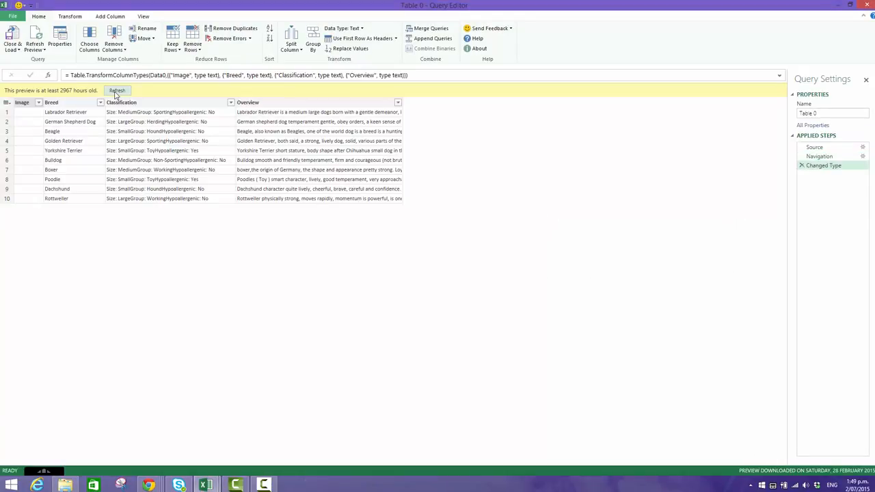
Remove the empty Image column from the Table 0 query
{"action": "left_click", "coordinate": [29, 103]}
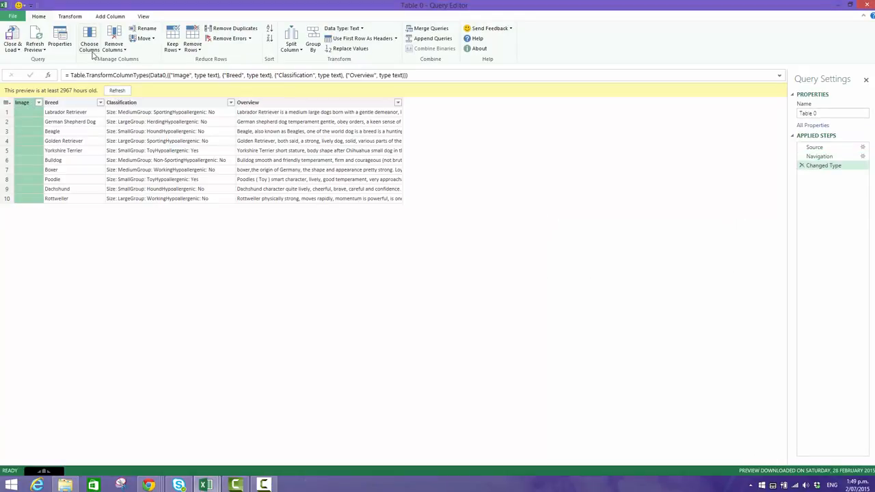
{"action": "left_click", "coordinate": [113, 48]}
{"action": "left_click", "coordinate": [122, 60]}
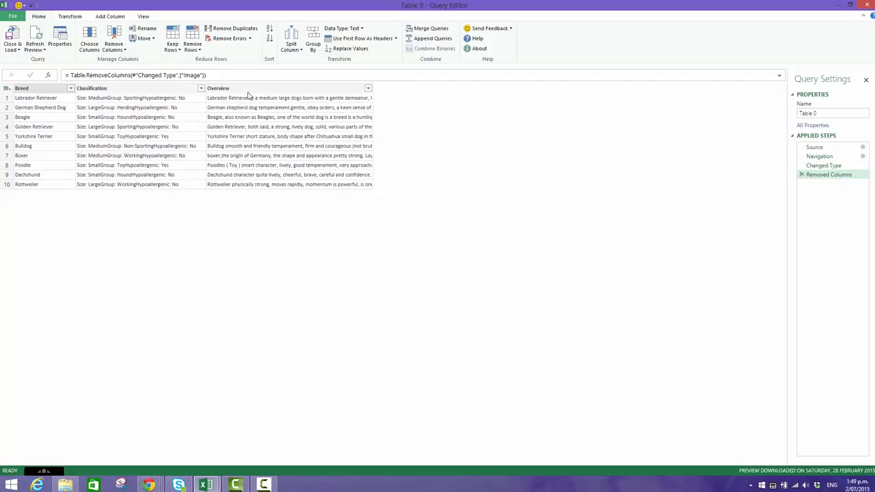
Split the Classification column by the colon delimiter, at the right-most delimiter only
{"action": "left_click", "coordinate": [157, 92]}
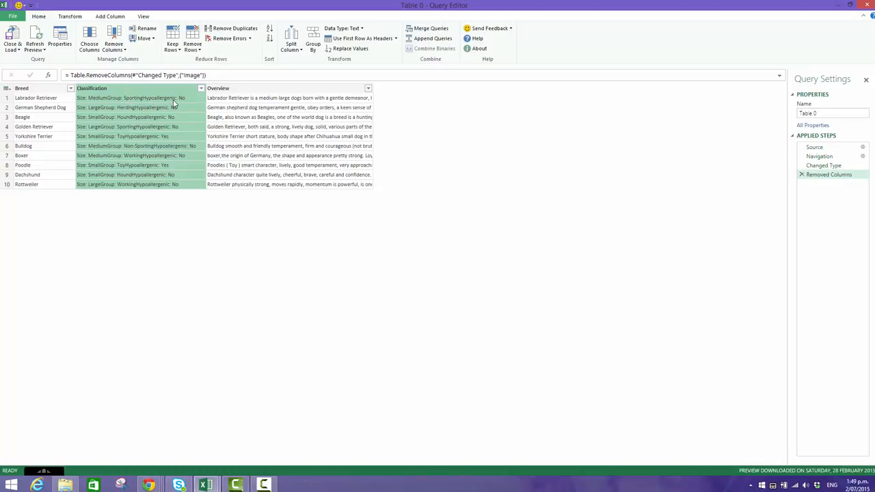
{"action": "left_click", "coordinate": [299, 51]}
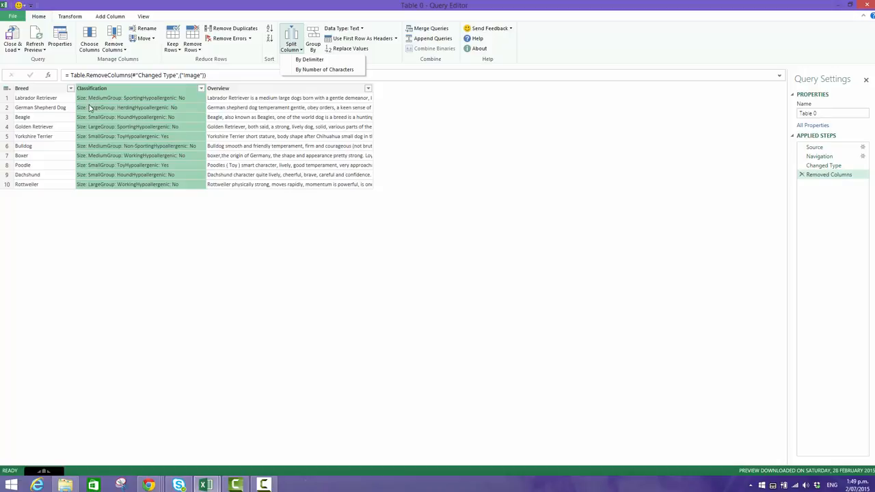
{"action": "left_click", "coordinate": [301, 60]}
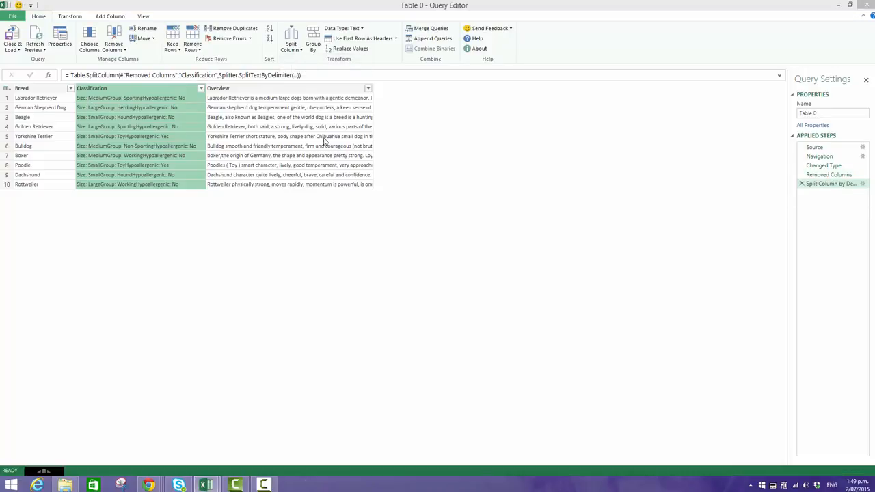
{"action": "left_click", "coordinate": [318, 224]}
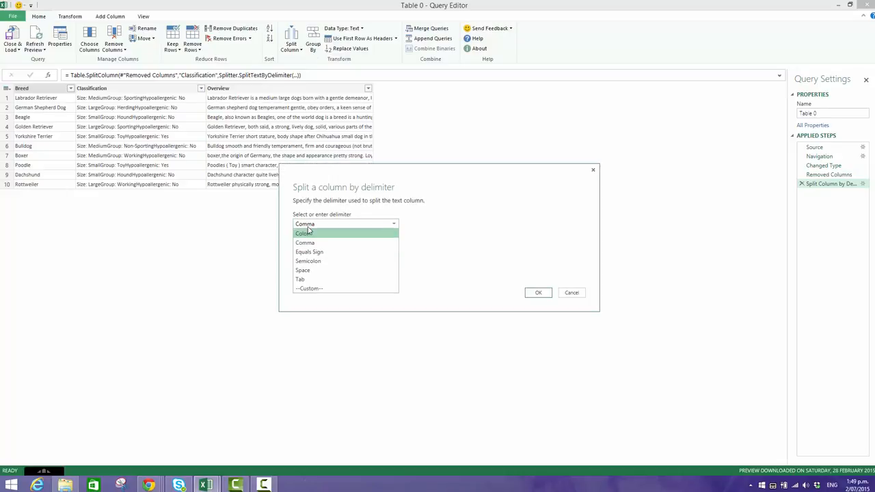
{"action": "left_click", "coordinate": [309, 225]}
{"action": "left_click", "coordinate": [309, 225]}
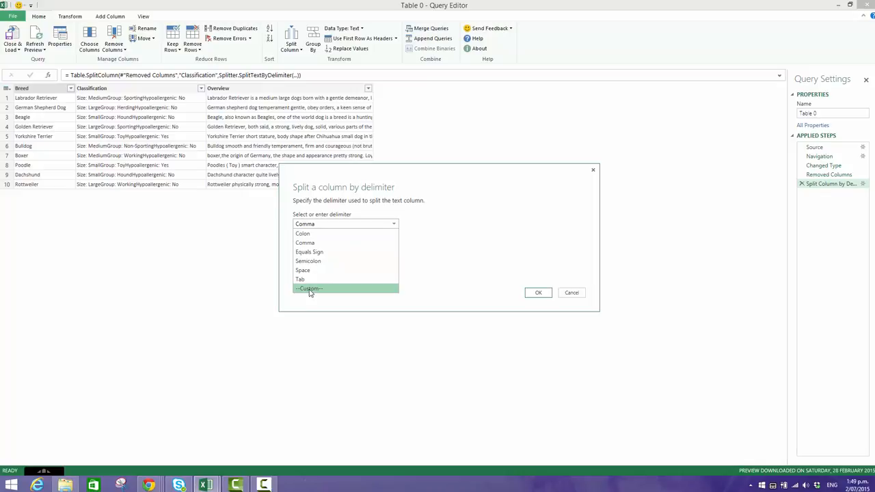
{"action": "left_click", "coordinate": [307, 235]}
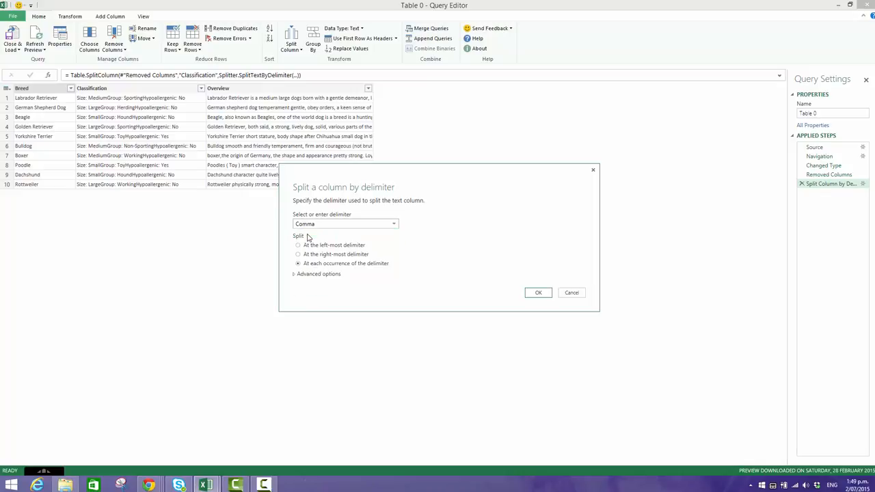
{"action": "left_click", "coordinate": [302, 257]}
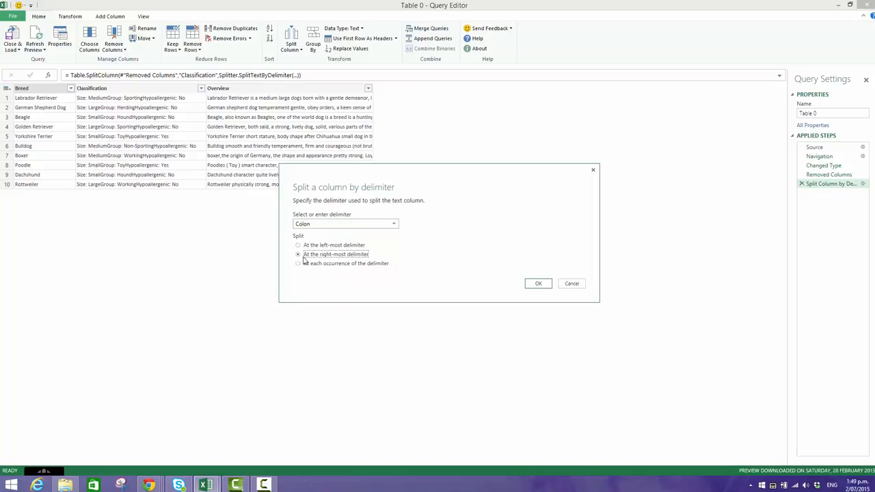
{"action": "left_click", "coordinate": [538, 284]}
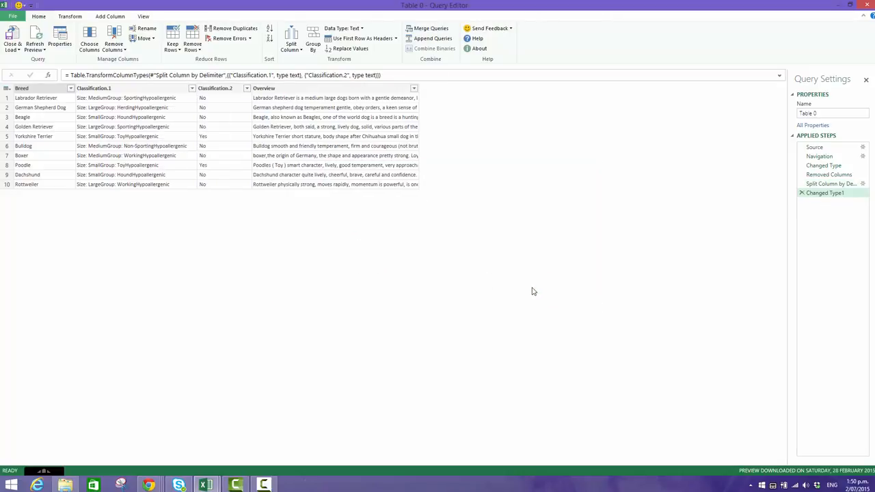
Split the Classification.1 column at its right-most colon to separate the group values
{"action": "left_click", "coordinate": [156, 88]}
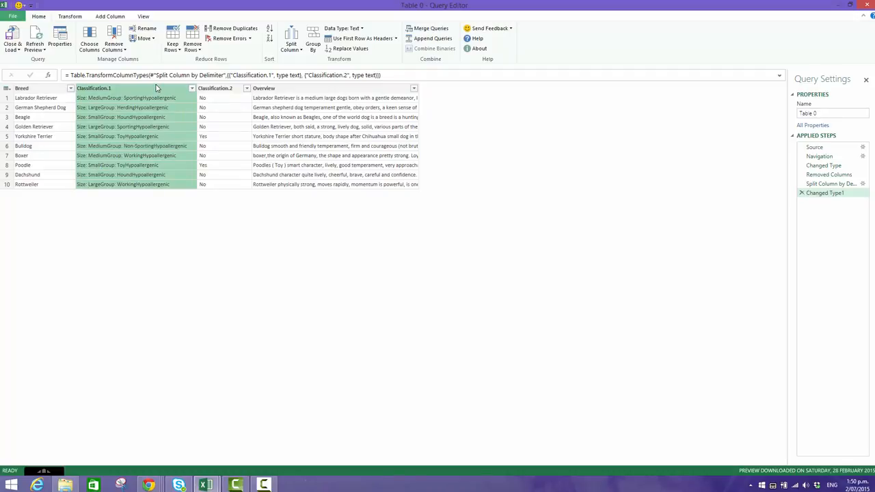
{"action": "left_click", "coordinate": [294, 50]}
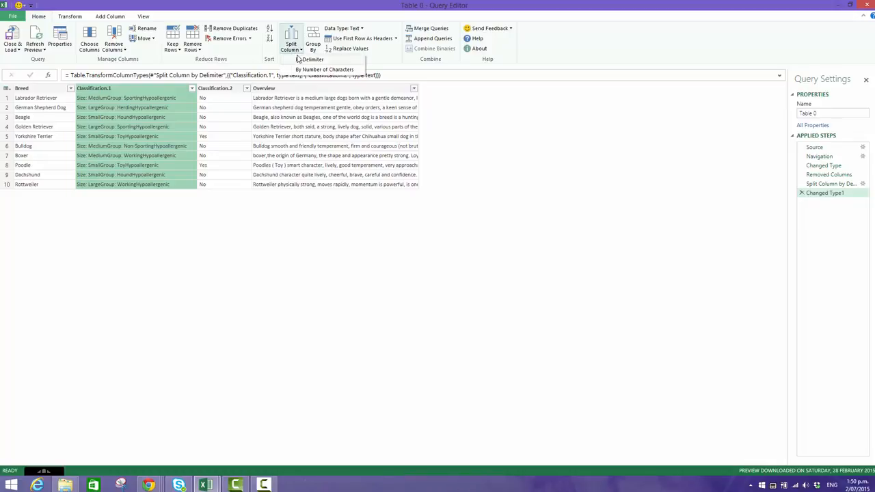
{"action": "left_click", "coordinate": [307, 59]}
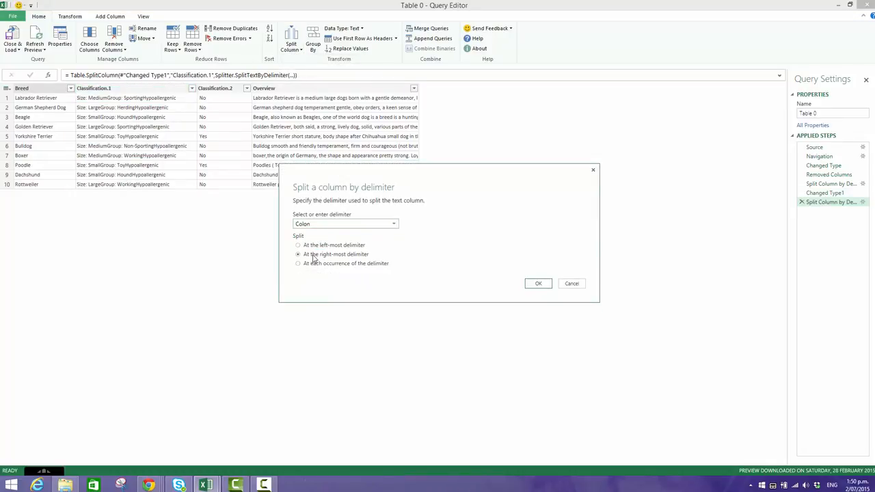
{"action": "left_click", "coordinate": [531, 285]}
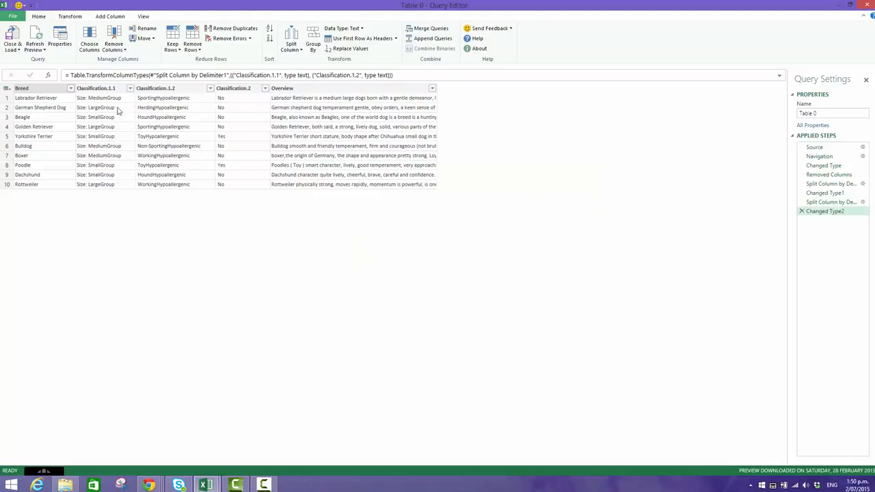
Split the Classification.1.1 column at its right-most colon to separate the Size label from the size values
{"action": "left_click", "coordinate": [103, 89]}
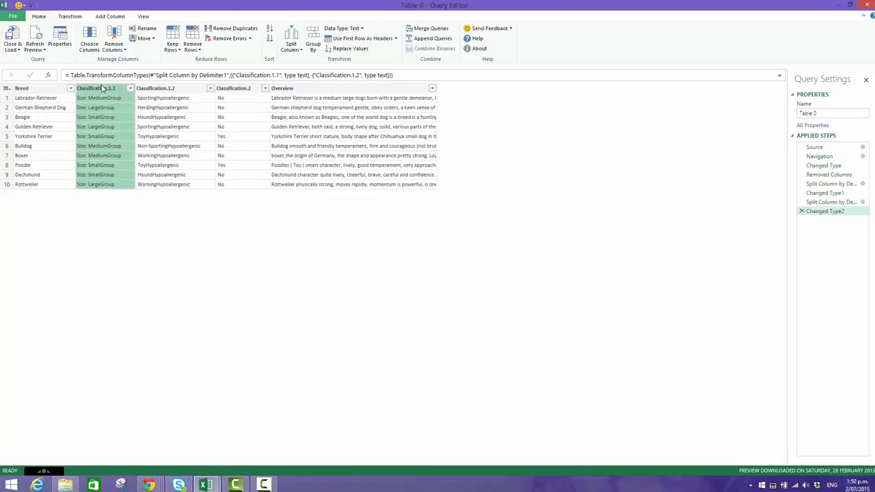
{"action": "left_click", "coordinate": [291, 53]}
{"action": "left_click", "coordinate": [307, 59]}
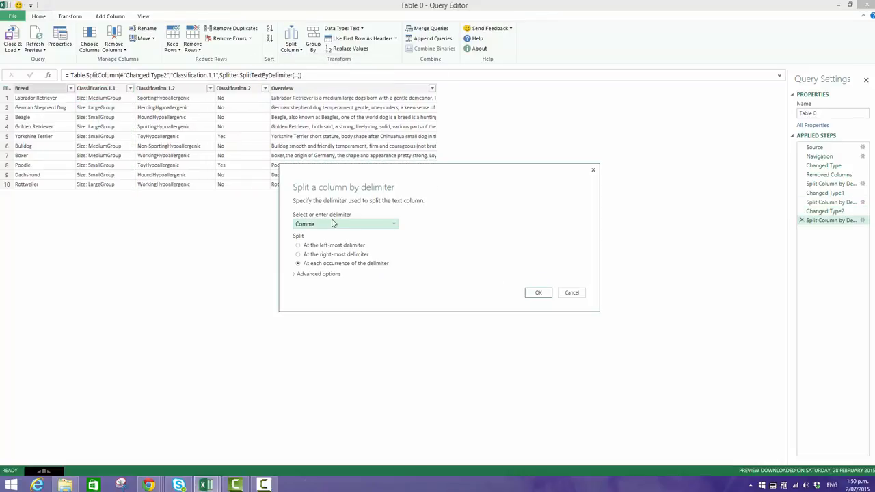
{"action": "left_click", "coordinate": [334, 223]}
{"action": "left_click", "coordinate": [322, 243]}
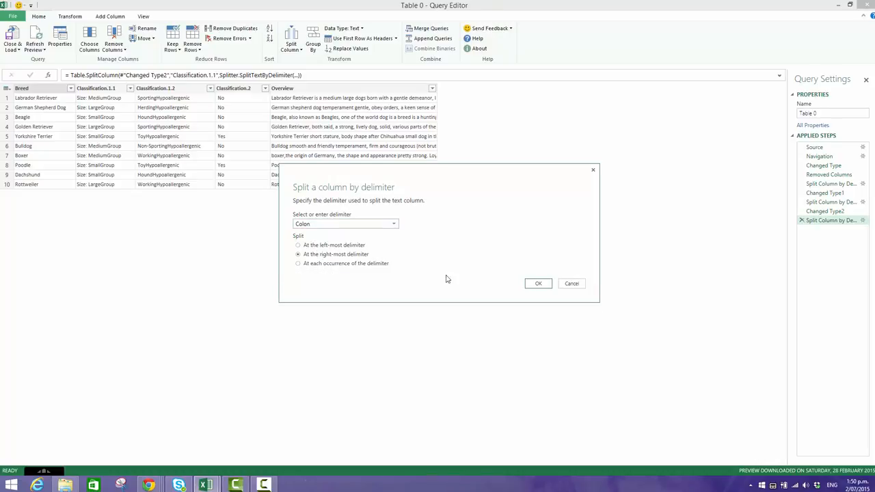
{"action": "left_click", "coordinate": [543, 291]}
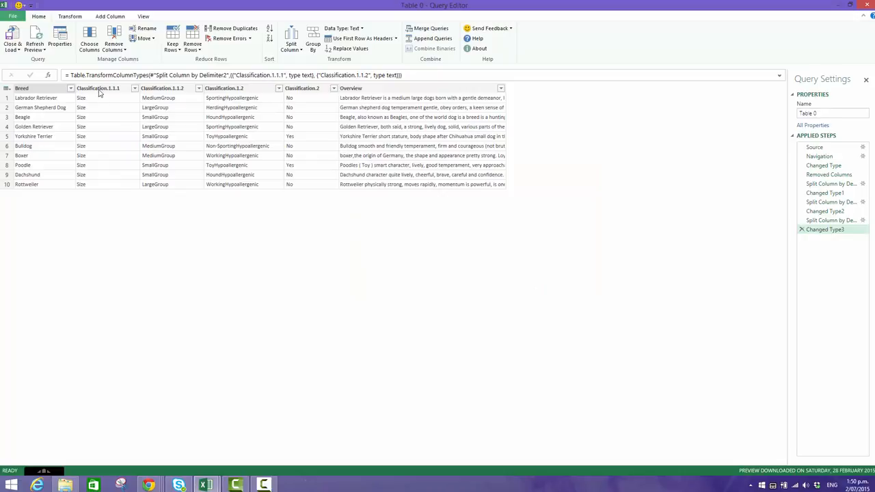
Remove the Classification.1.1.1 column, which holds only the Size label
{"action": "left_click", "coordinate": [99, 90]}
{"action": "left_click", "coordinate": [119, 50]}
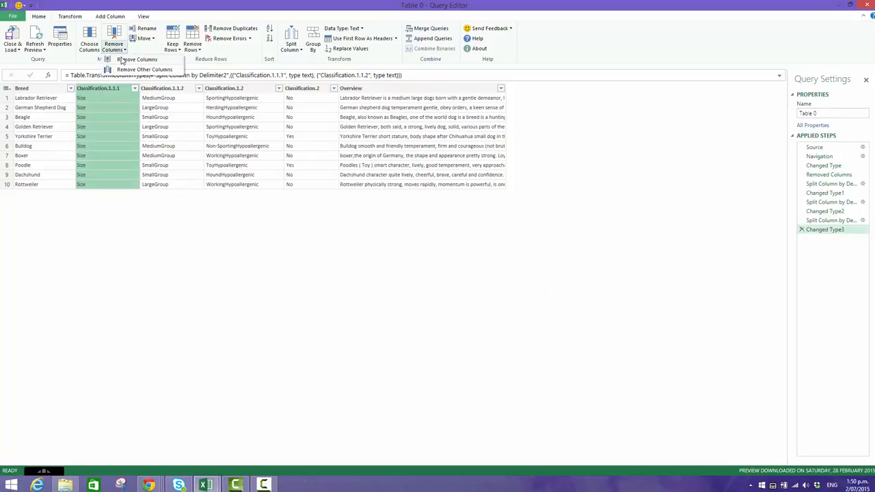
{"action": "left_click", "coordinate": [122, 60]}
Split the Classification.1.1.2 column by the custom delimiter Group, at the right-most delimiter
{"action": "left_click", "coordinate": [109, 101]}
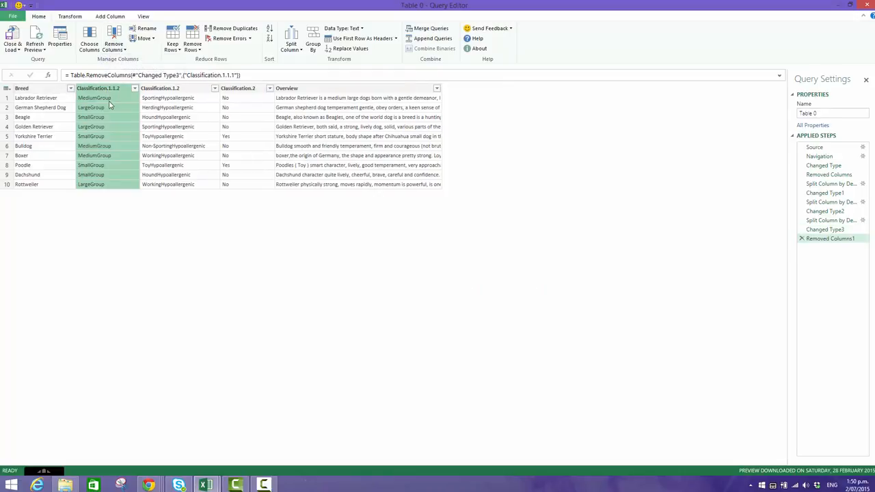
{"action": "left_click", "coordinate": [298, 53]}
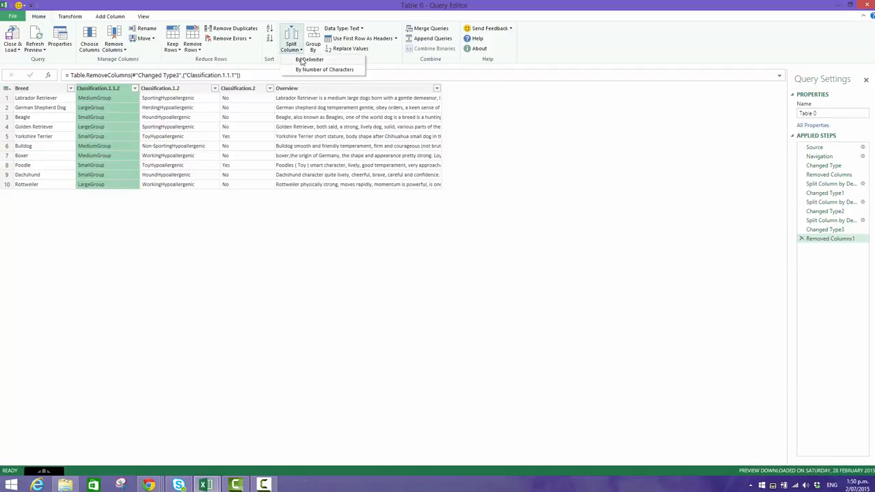
{"action": "left_click", "coordinate": [301, 60]}
{"action": "left_click", "coordinate": [345, 225]}
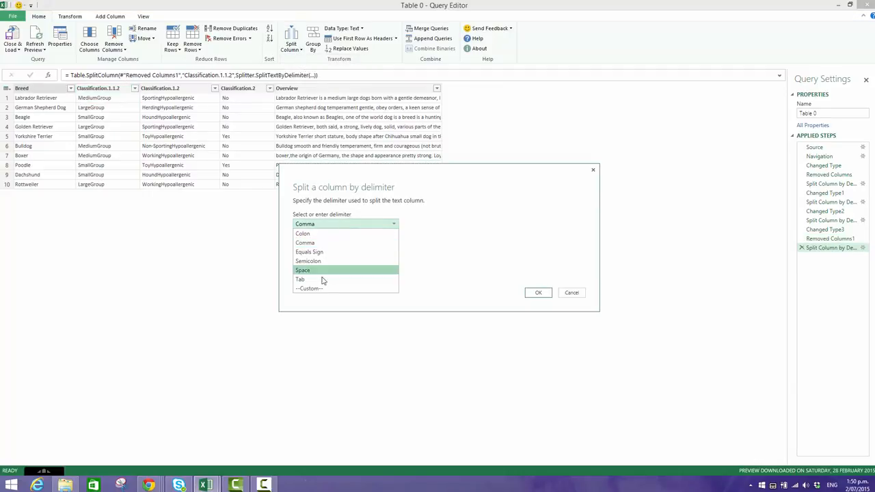
{"action": "left_click", "coordinate": [315, 288]}
{"action": "left_click", "coordinate": [312, 236]}
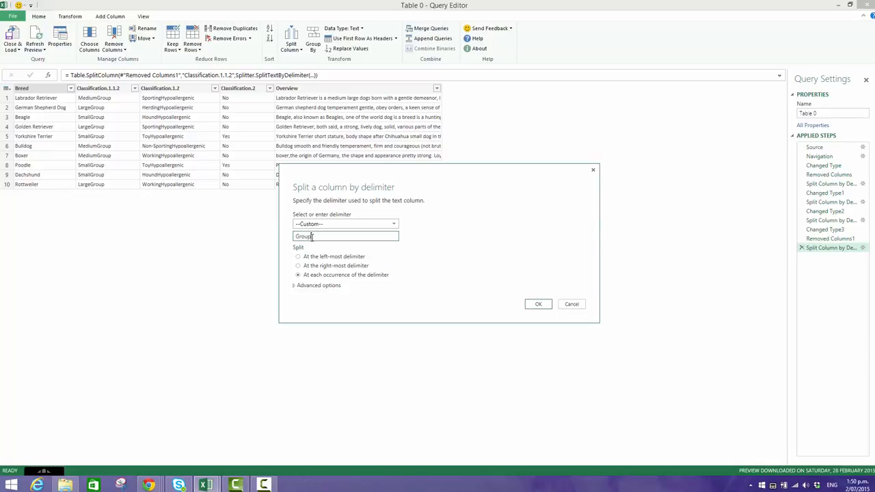
{"action": "left_click", "coordinate": [299, 266]}
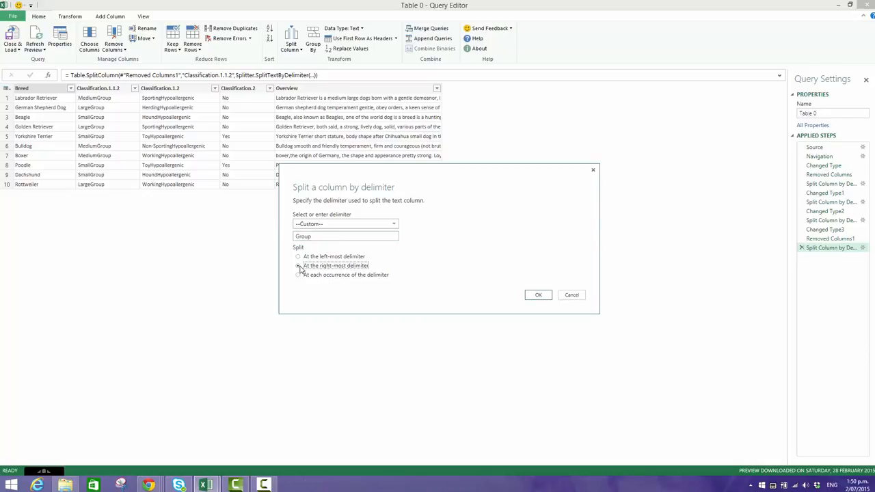
{"action": "left_click", "coordinate": [531, 295]}
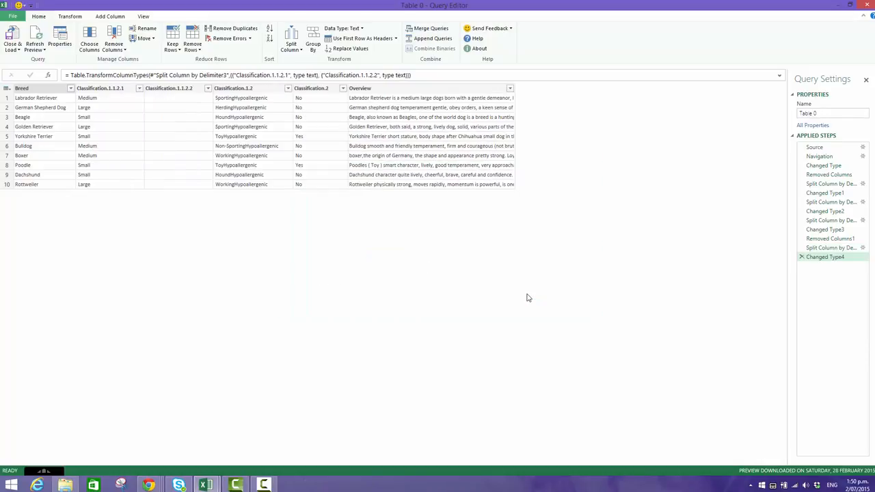
Remove the empty Classification.1.1.2.2 column from the query
{"action": "left_click", "coordinate": [114, 89]}
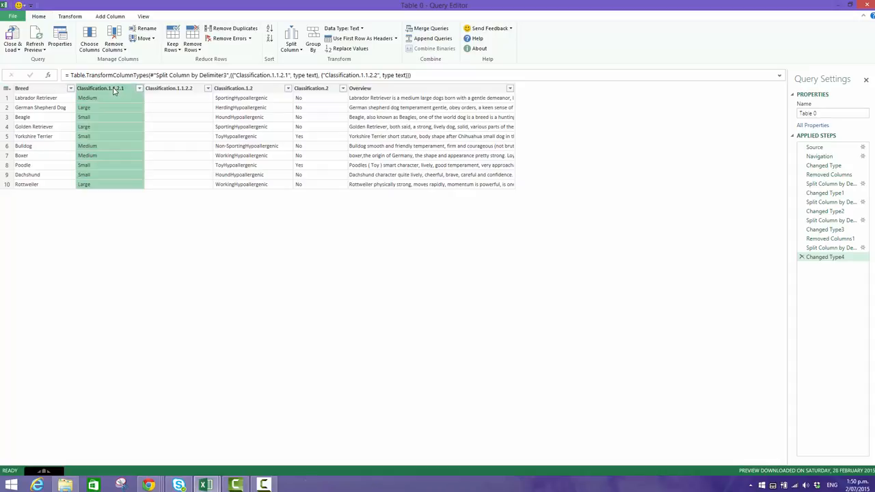
{"action": "left_click", "coordinate": [169, 89]}
{"action": "left_click", "coordinate": [118, 49]}
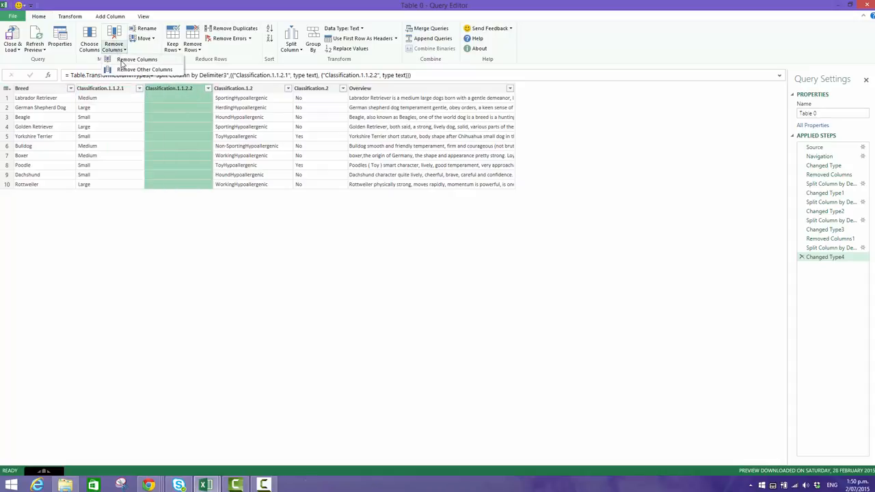
{"action": "left_click", "coordinate": [123, 62]}
Split the Classification.1.2 column by the custom delimiter Hypoallergenic, at the right-most delimiter
{"action": "left_click", "coordinate": [176, 89]}
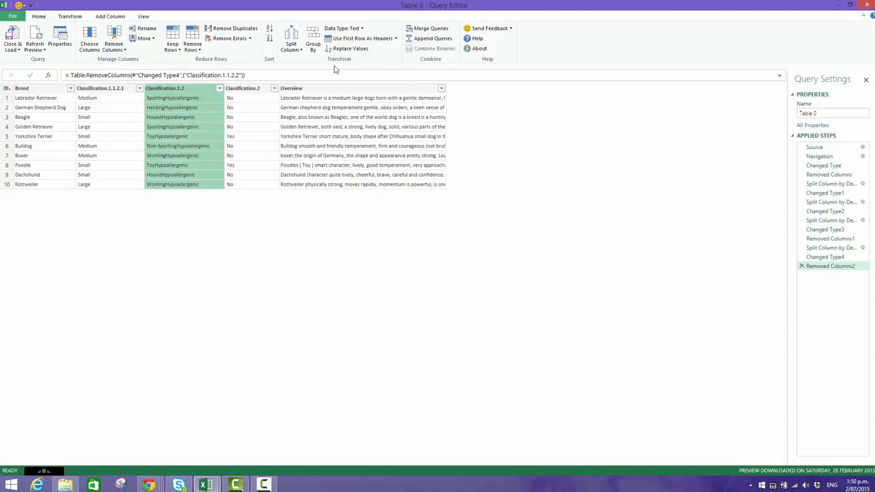
{"action": "left_click", "coordinate": [299, 52]}
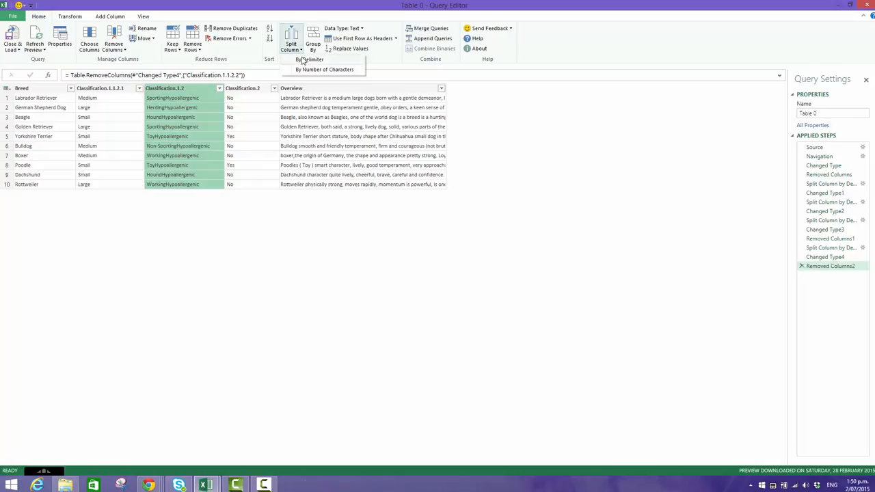
{"action": "left_click", "coordinate": [304, 59]}
{"action": "left_click", "coordinate": [332, 225]}
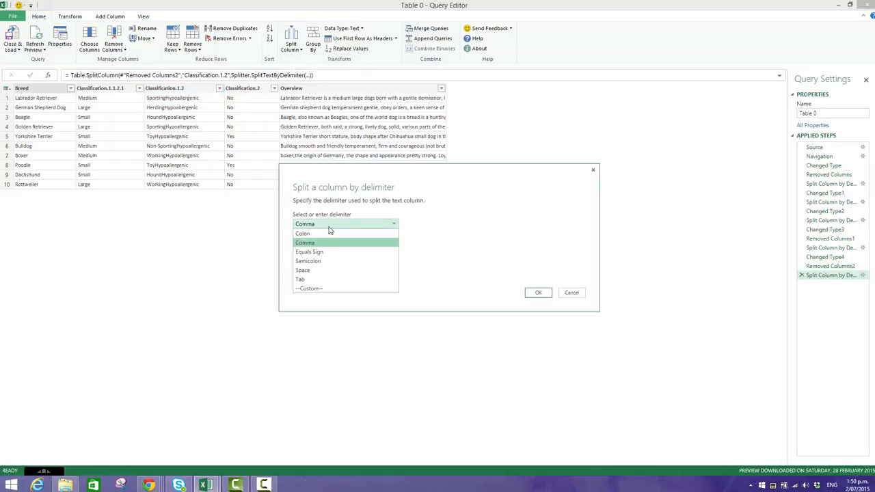
{"action": "left_click", "coordinate": [308, 288]}
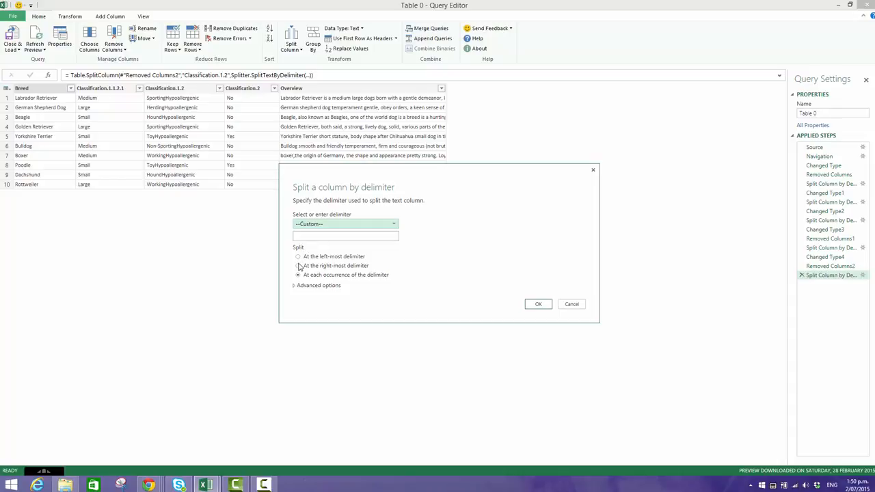
{"action": "left_click", "coordinate": [298, 266]}
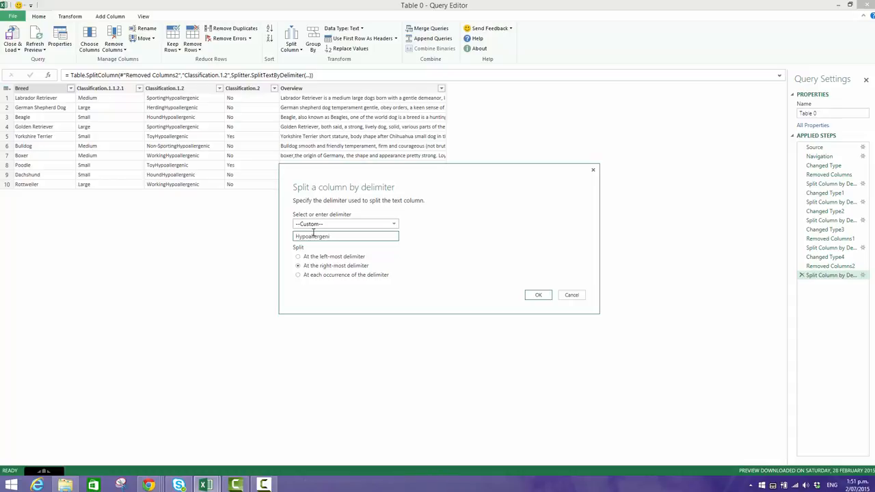
{"action": "left_click", "coordinate": [537, 294]}
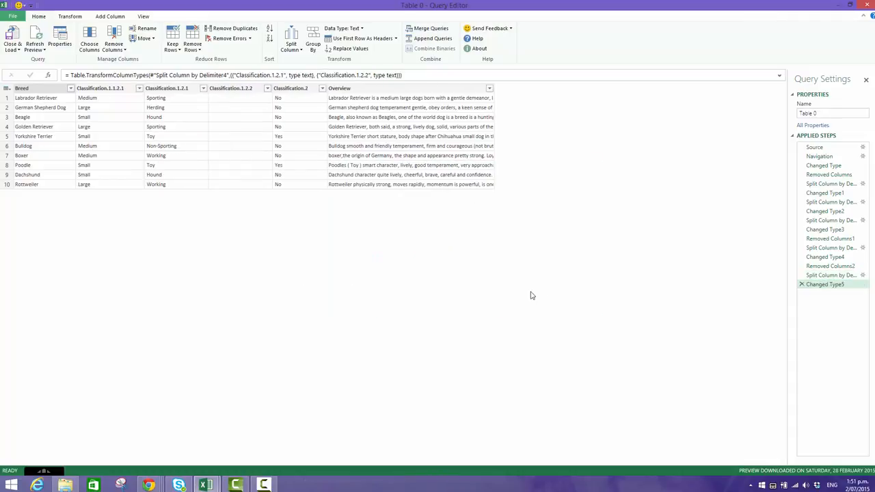
Remove the empty Classification.1.2.2 column from the query
{"action": "left_click", "coordinate": [234, 89]}
{"action": "left_click", "coordinate": [114, 52]}
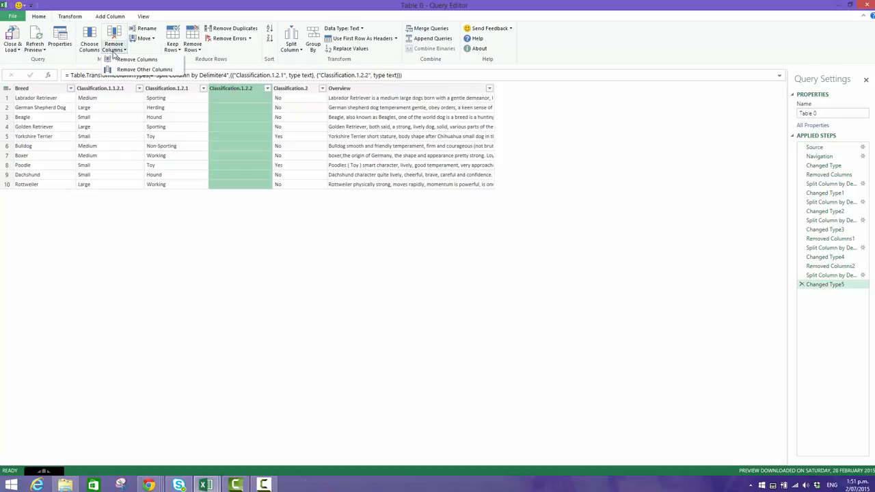
{"action": "left_click", "coordinate": [119, 61]}
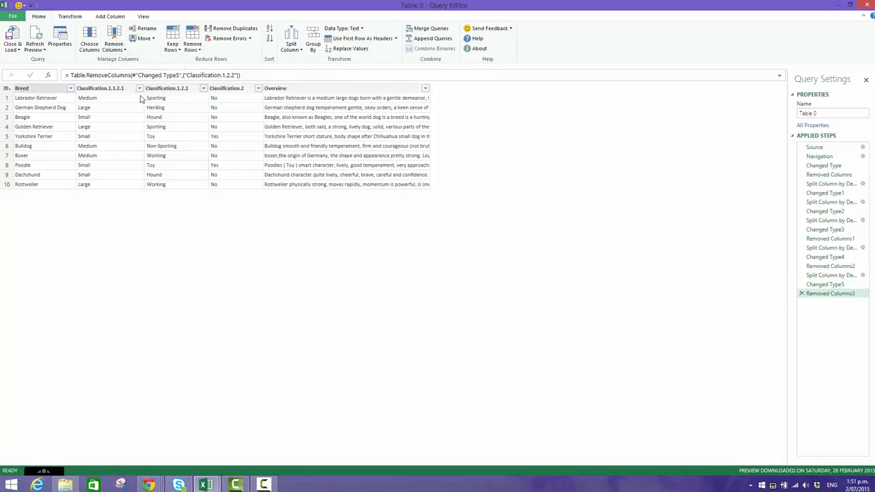
Rename the Classification.1.1.2.1 column as Size
{"action": "left_click", "coordinate": [114, 89]}
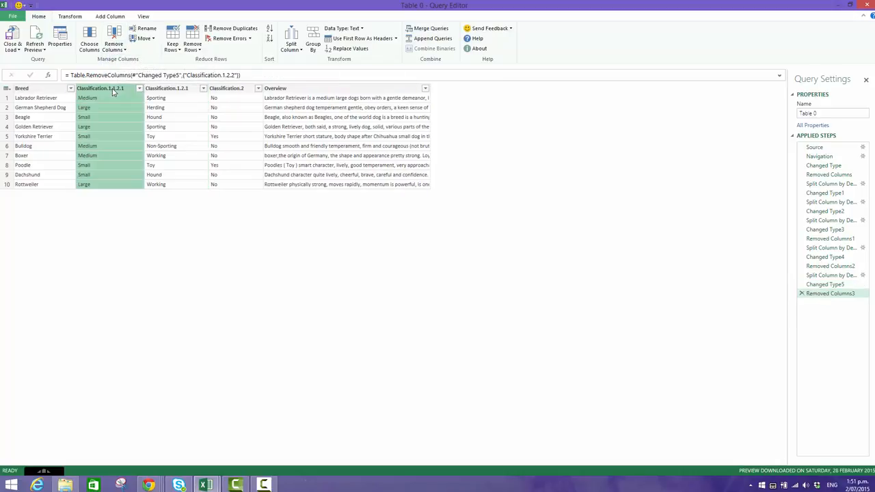
{"action": "left_click", "coordinate": [143, 30]}
{"action": "type", "text": "S"}
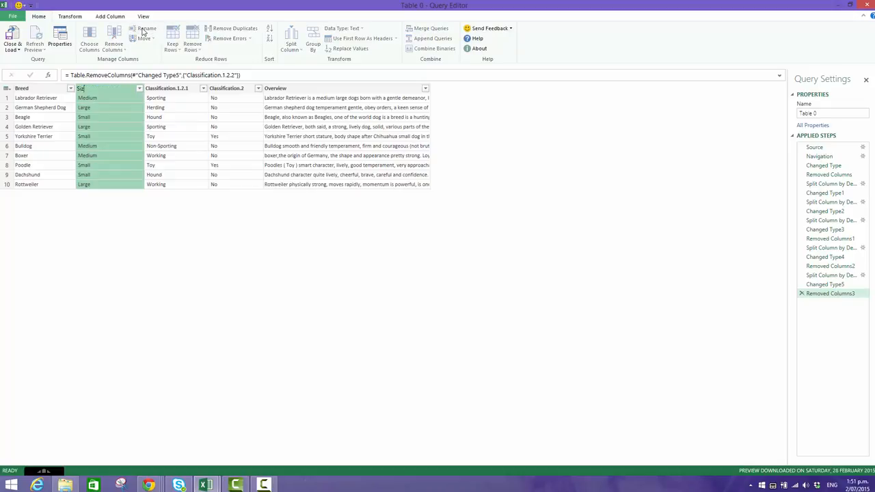
{"action": "type", "text": "ize"}
{"action": "key", "text": "Return"}
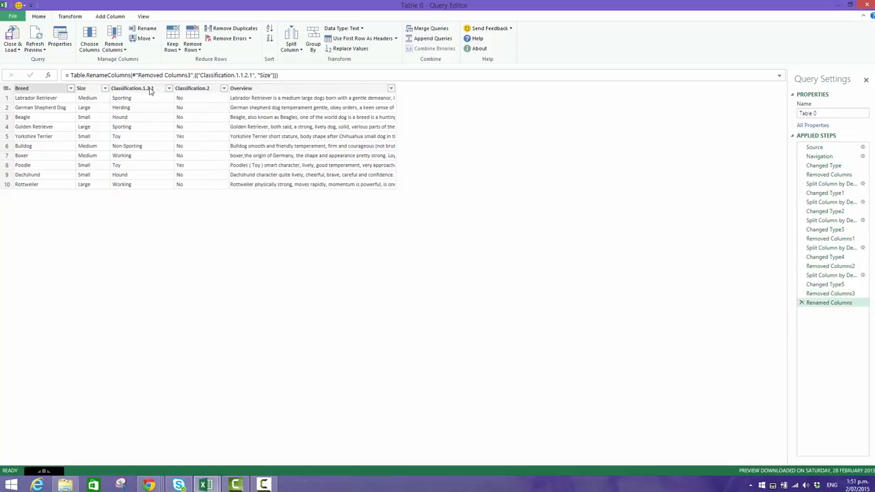
Rename the Classification.1.2.1 column as Group and the Classification.2 column as Hypoallegenic
{"action": "left_click", "coordinate": [150, 91]}
{"action": "left_click", "coordinate": [141, 30]}
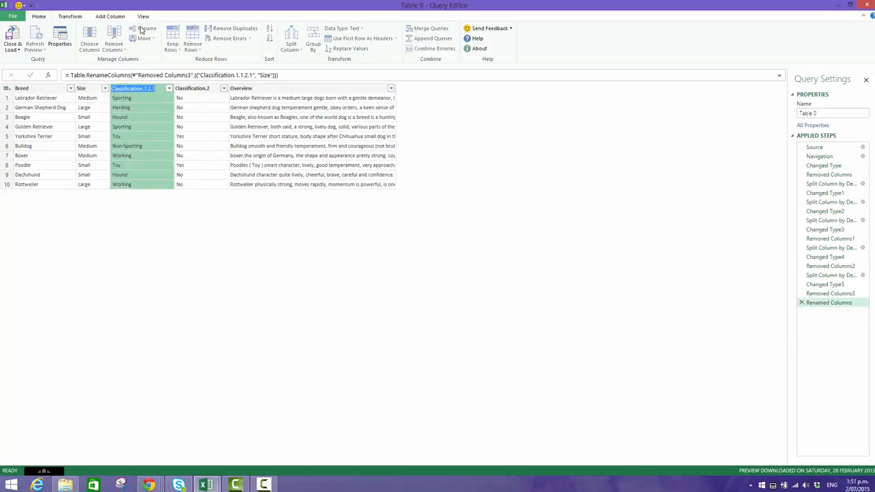
{"action": "type", "text": "Group"}
{"action": "left_click", "coordinate": [188, 92]}
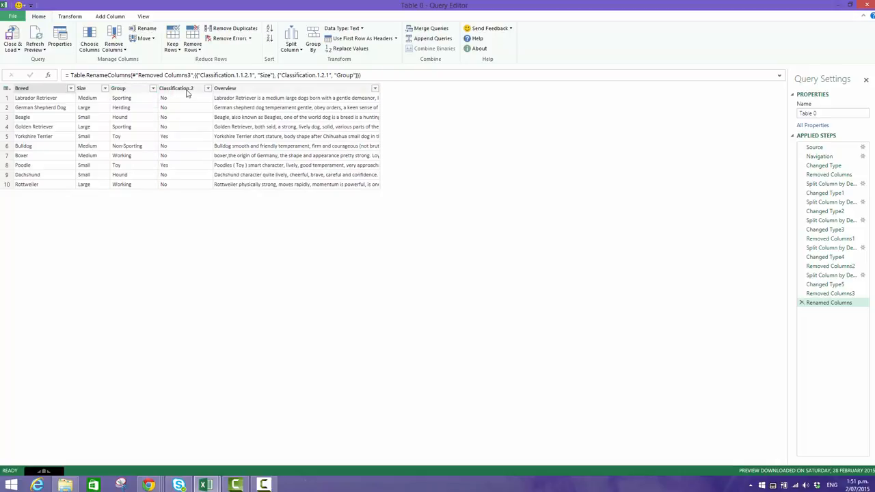
{"action": "left_click", "coordinate": [147, 30]}
{"action": "type", "text": "Hypoallegenic"}
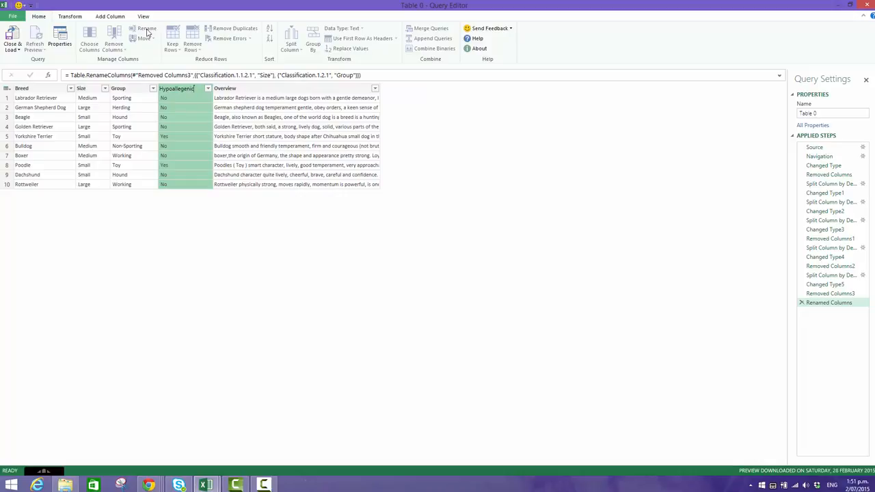
{"action": "left_click", "coordinate": [191, 111]}
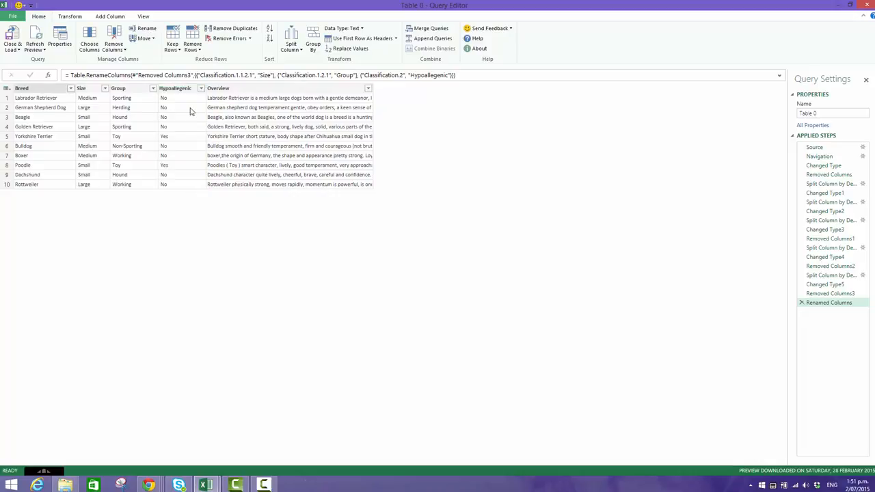
Close and load the query into a worksheet, and widen the Overview column to fit its text
{"action": "left_click", "coordinate": [13, 50]}
{"action": "left_click", "coordinate": [21, 60]}
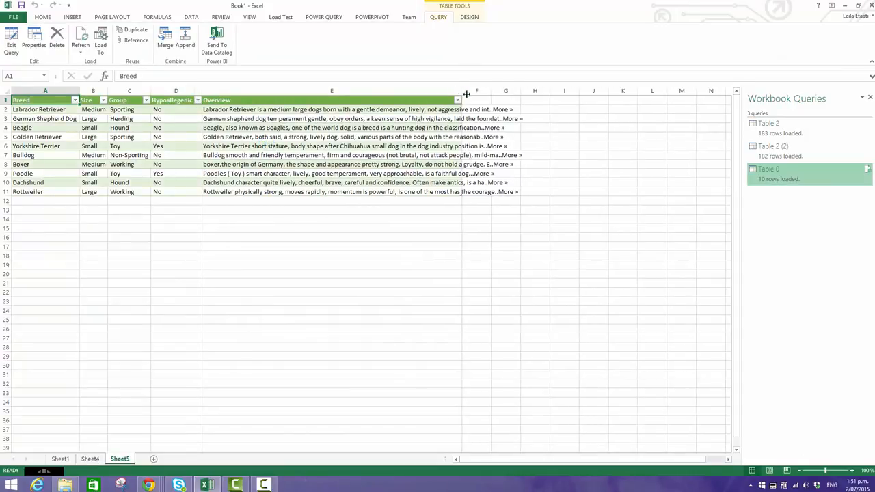
{"action": "left_click_drag", "start_coordinate": [462, 92], "coordinate": [534, 103]}
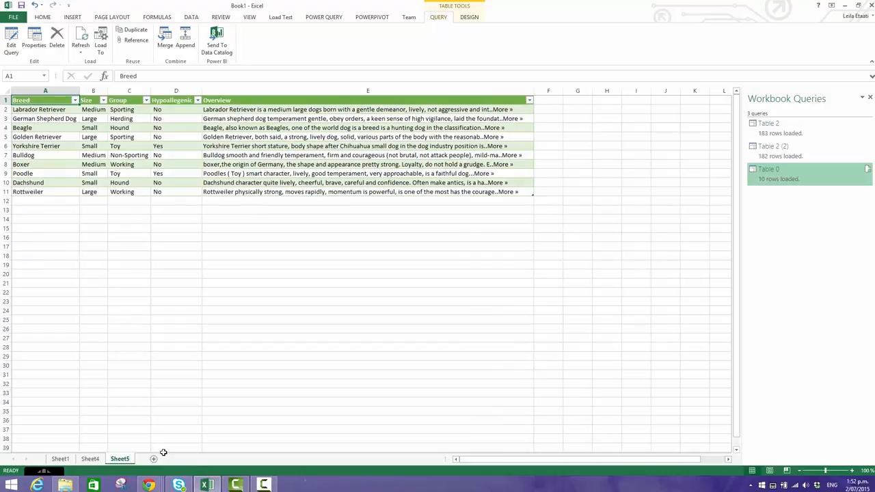
From Sheet1, run a Power Query online search for "dog breeds list"
{"action": "left_click", "coordinate": [60, 459]}
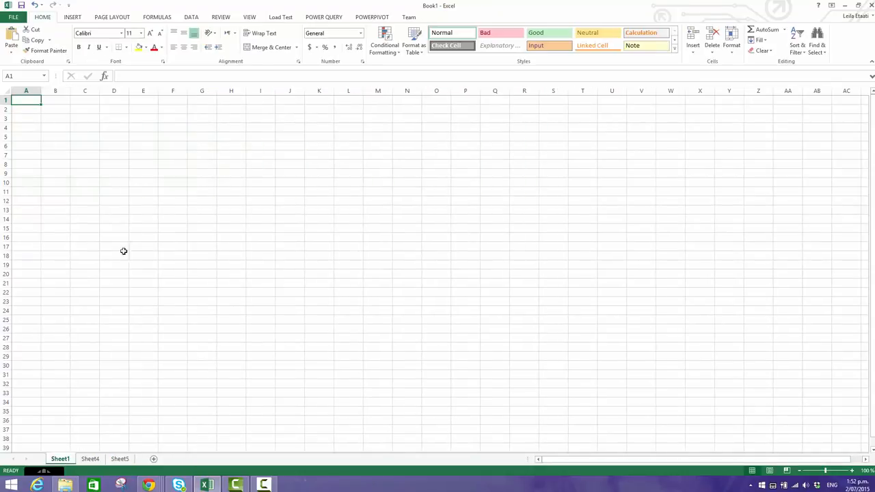
{"action": "left_click", "coordinate": [334, 18]}
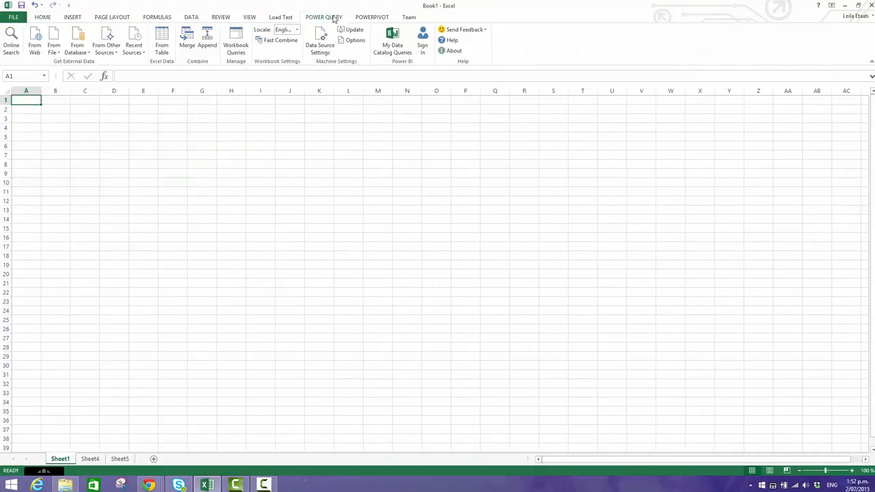
{"action": "left_click", "coordinate": [10, 53]}
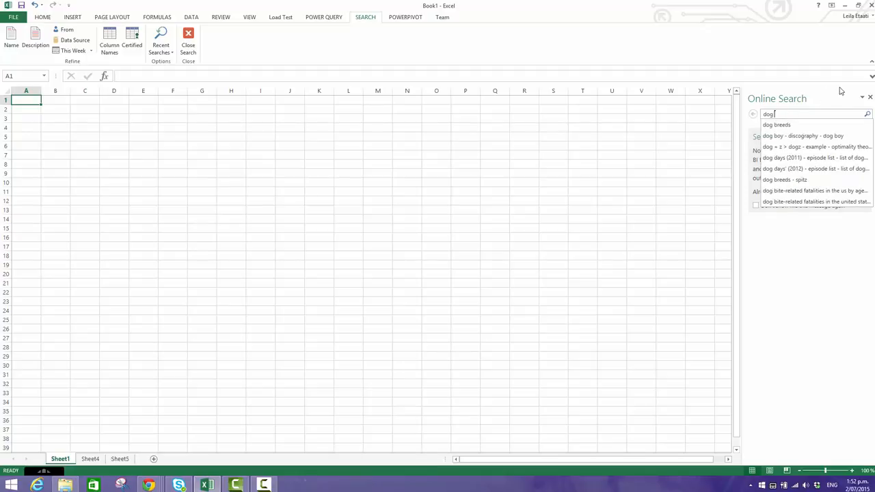
{"action": "type", "text": "brea"}
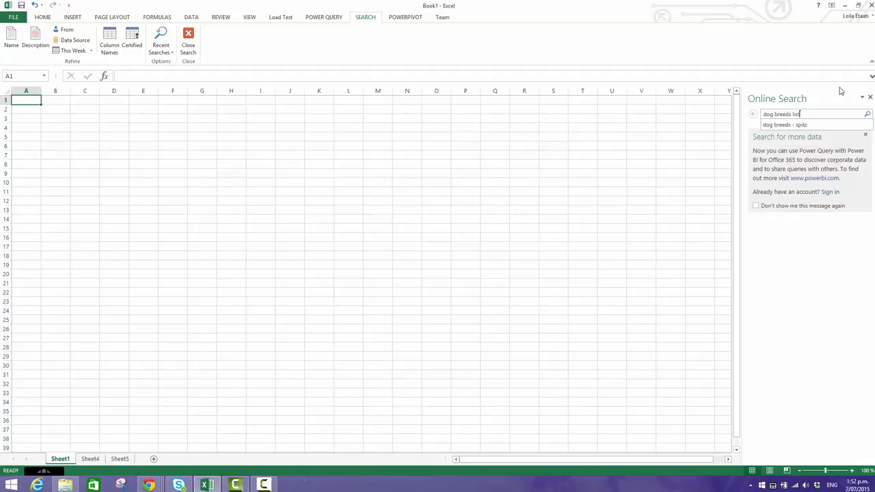
{"action": "key", "text": "Return"}
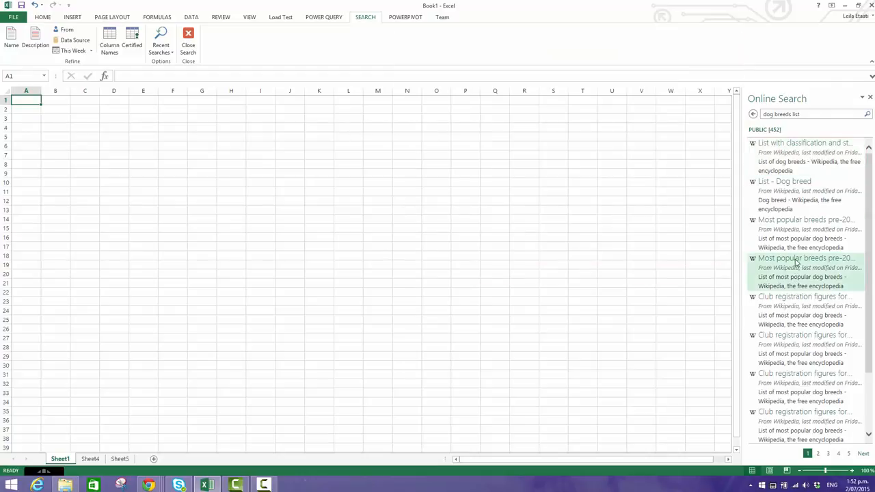
Preview the first two search results and open "List with classification and standards - List of dog breeds" for editing
{"action": "mouse_move", "coordinate": [812, 161]}
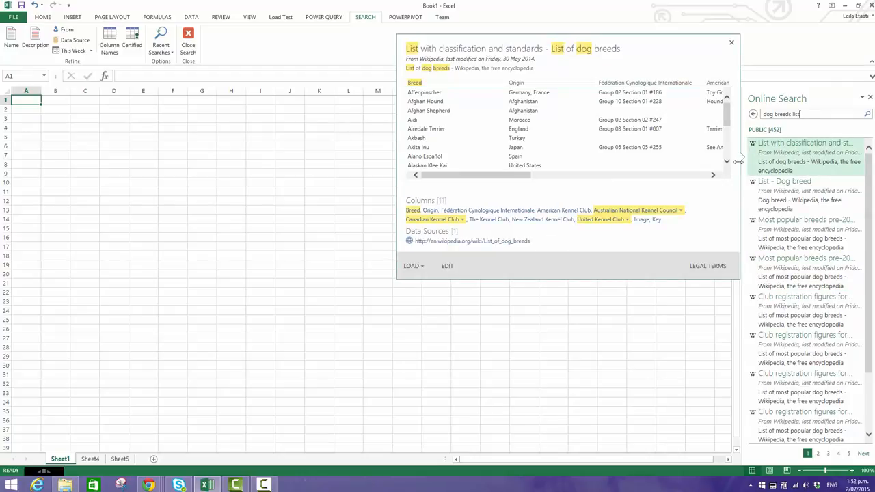
{"action": "mouse_move", "coordinate": [784, 195]}
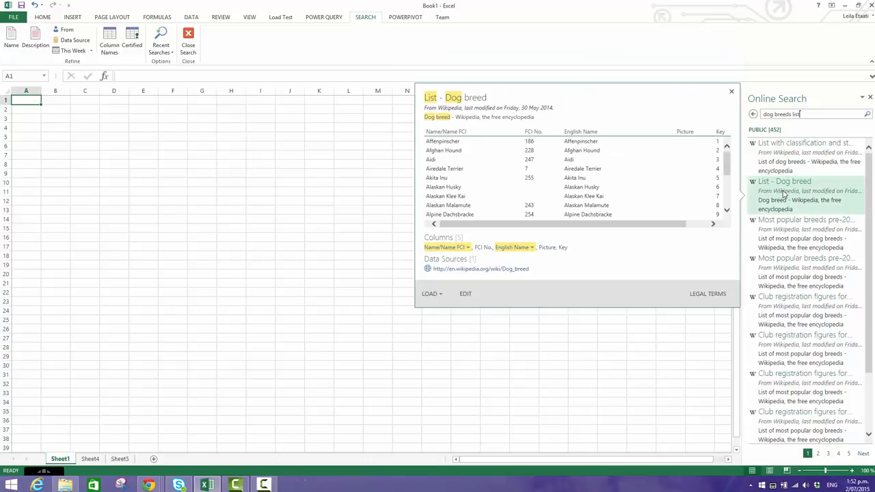
{"action": "mouse_move", "coordinate": [787, 144]}
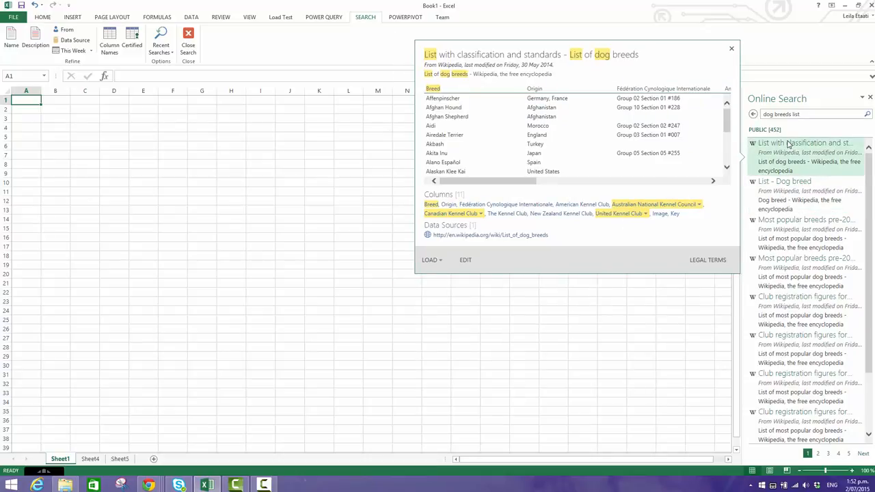
{"action": "left_click", "coordinate": [465, 260]}
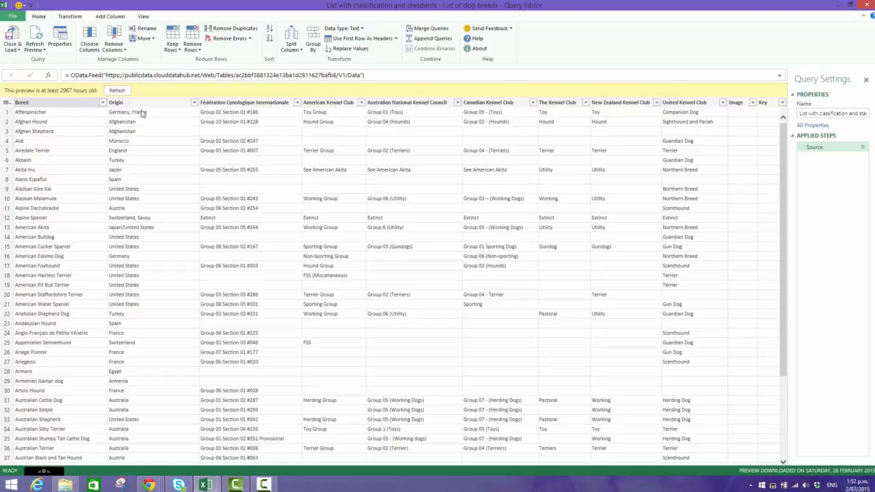
Remove all columns from Fédération Cynologique Internationale through Key, keeping only Breed and Origin
{"action": "left_click", "coordinate": [265, 105]}
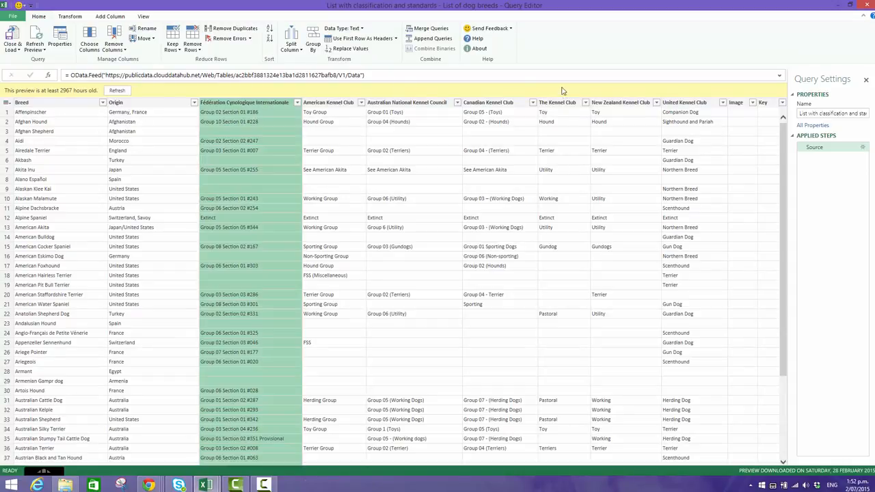
{"action": "left_click", "coordinate": [763, 104], "text": "ctrl"}
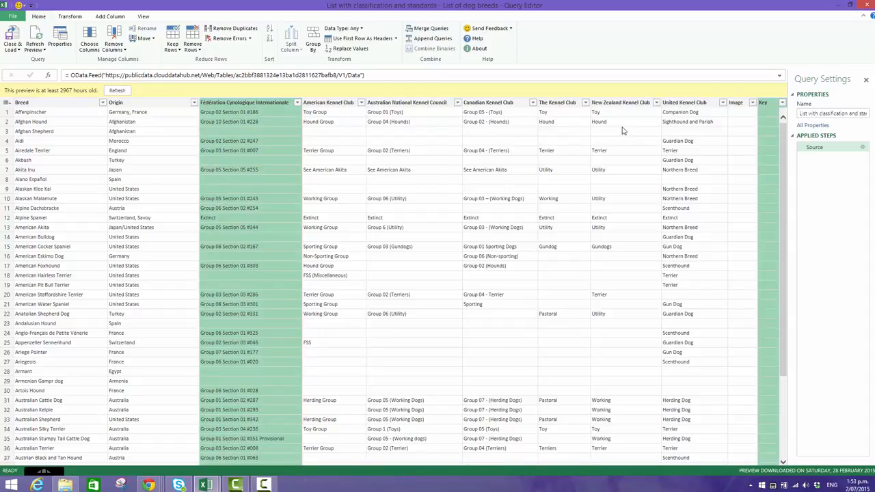
{"action": "left_click", "coordinate": [263, 106], "text": "shift"}
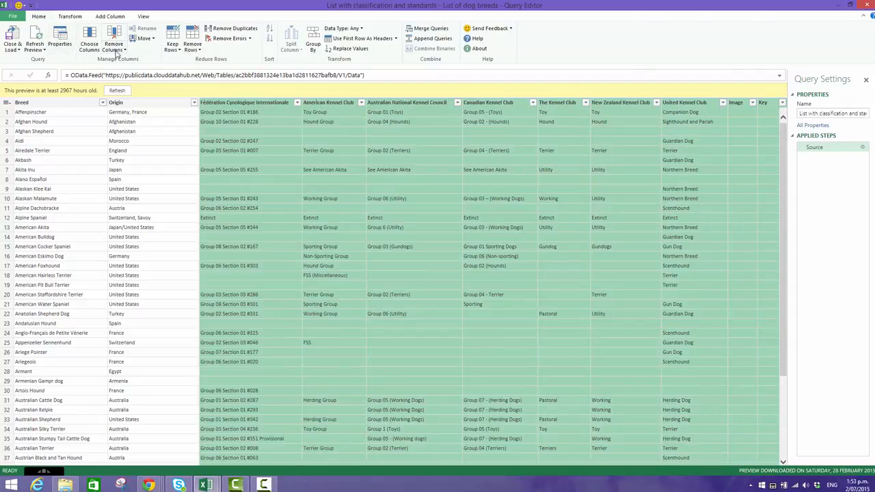
{"action": "left_click", "coordinate": [116, 53]}
{"action": "left_click", "coordinate": [122, 61]}
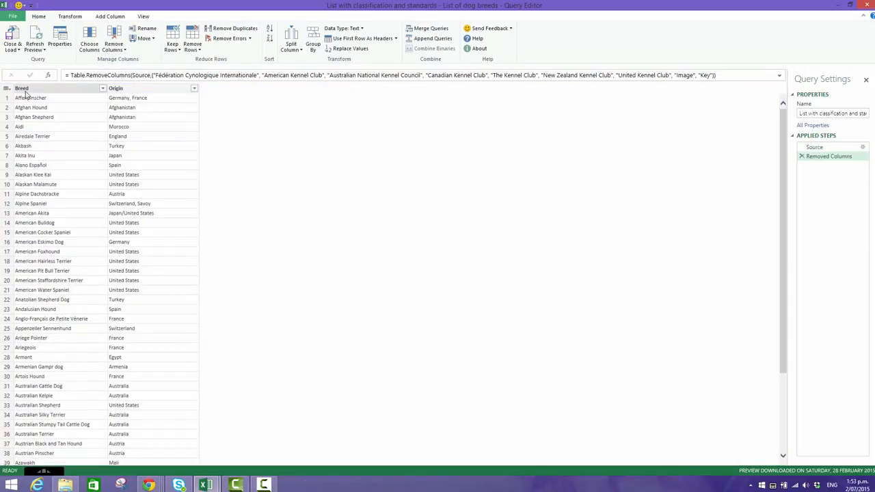
Close and load the Breed and Origin query into a worksheet, and review the loaded tables on Sheet5, Sheet4 and Sheet6
{"action": "left_click", "coordinate": [12, 52]}
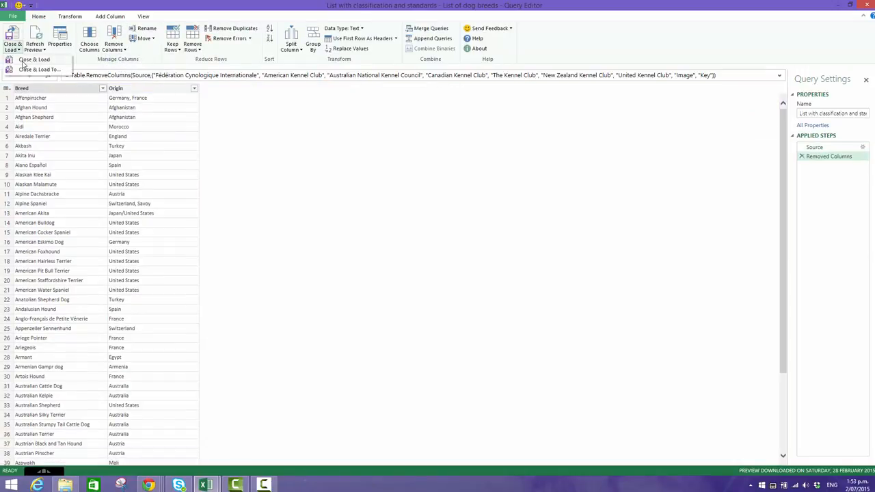
{"action": "left_click", "coordinate": [27, 60]}
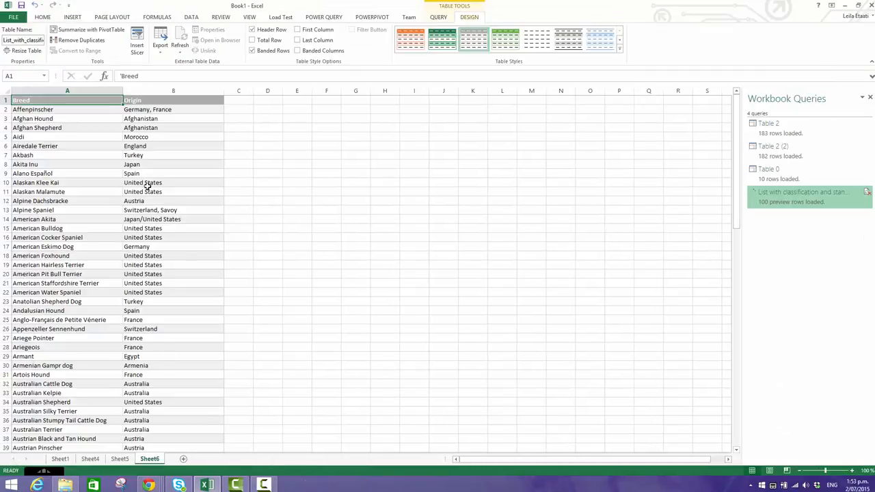
{"action": "left_click", "coordinate": [121, 459]}
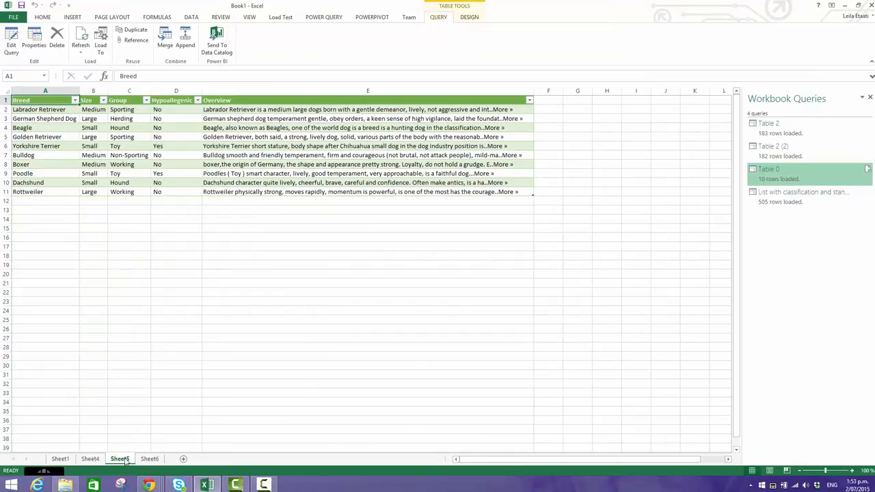
{"action": "left_click", "coordinate": [90, 459]}
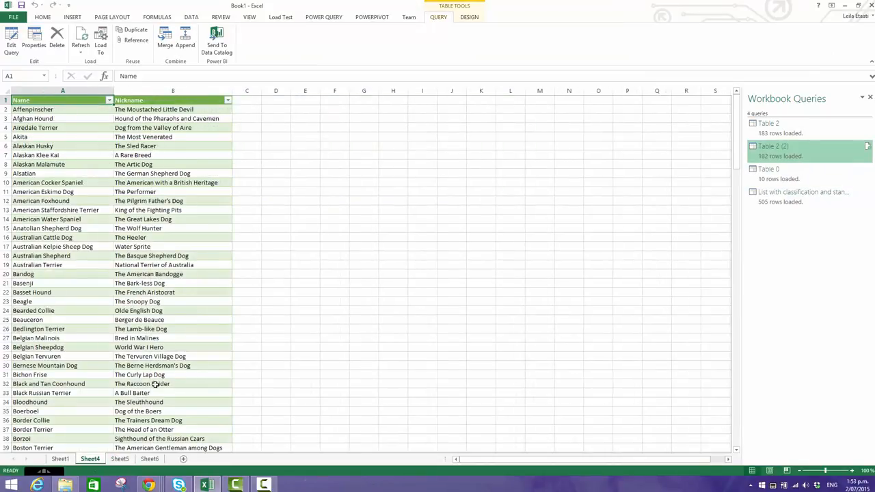
{"action": "left_click", "coordinate": [120, 460]}
{"action": "left_click", "coordinate": [149, 459]}
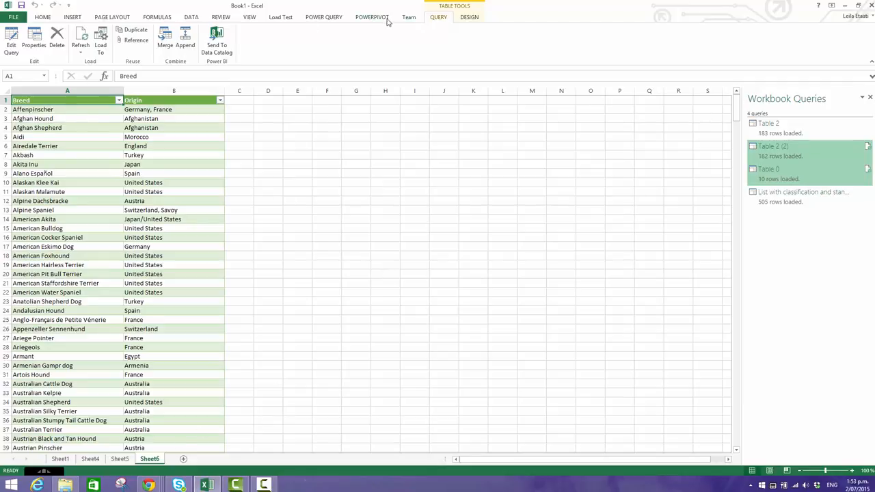
Review the loaded tables on Sheet5 and Sheet4, and close the Workbook Queries pane
{"action": "left_click", "coordinate": [320, 19]}
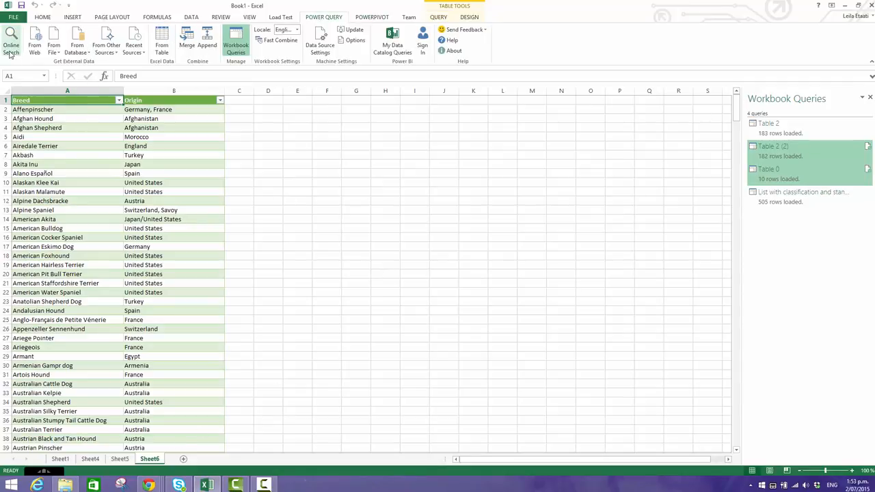
{"action": "left_click", "coordinate": [121, 460]}
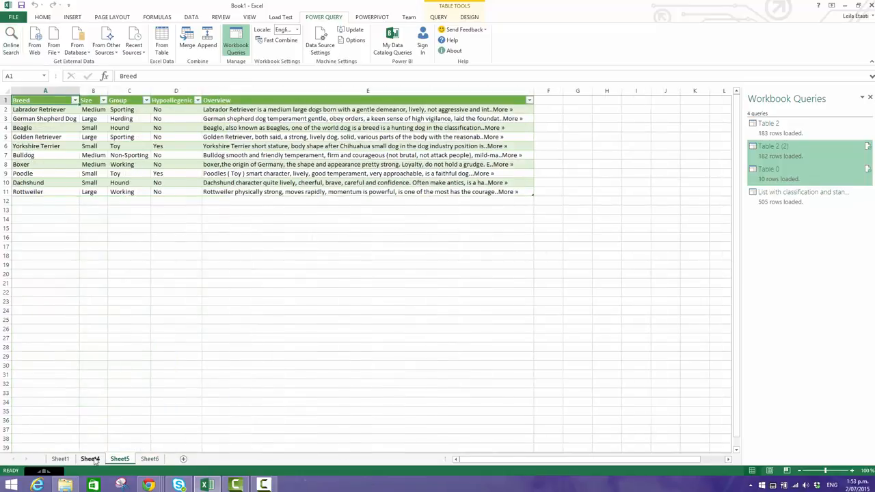
{"action": "left_click", "coordinate": [95, 460]}
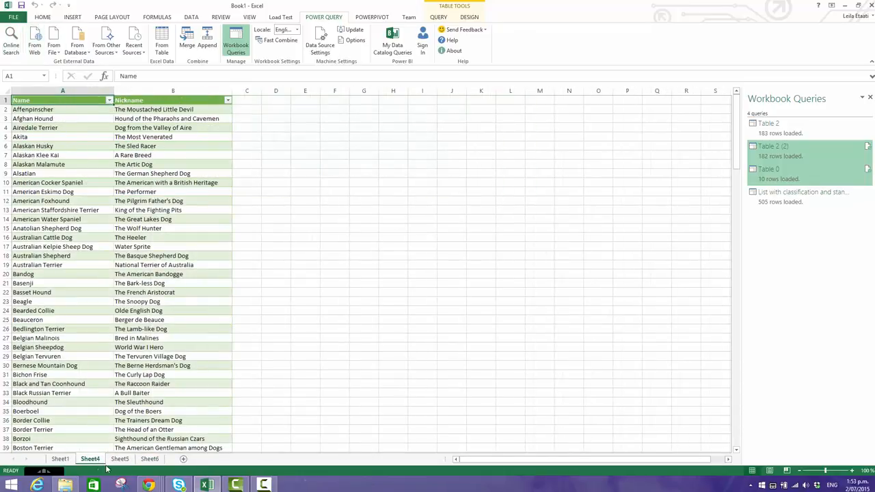
{"action": "left_click", "coordinate": [59, 460]}
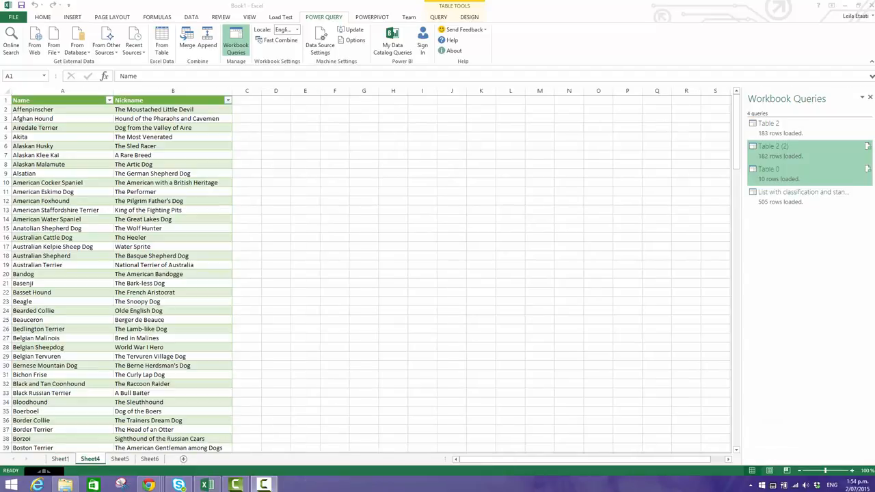
{"action": "left_click", "coordinate": [283, 175]}
{"action": "left_click", "coordinate": [307, 158]}
{"action": "left_click", "coordinate": [870, 98]}
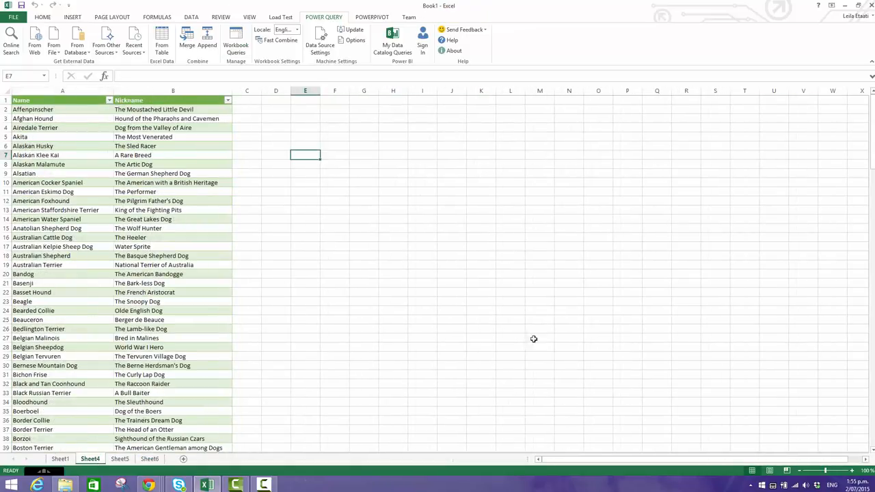
Merge Table 2 with Table 2 (2), matching Column2 to Name and including only matching rows
{"action": "left_click", "coordinate": [190, 50]}
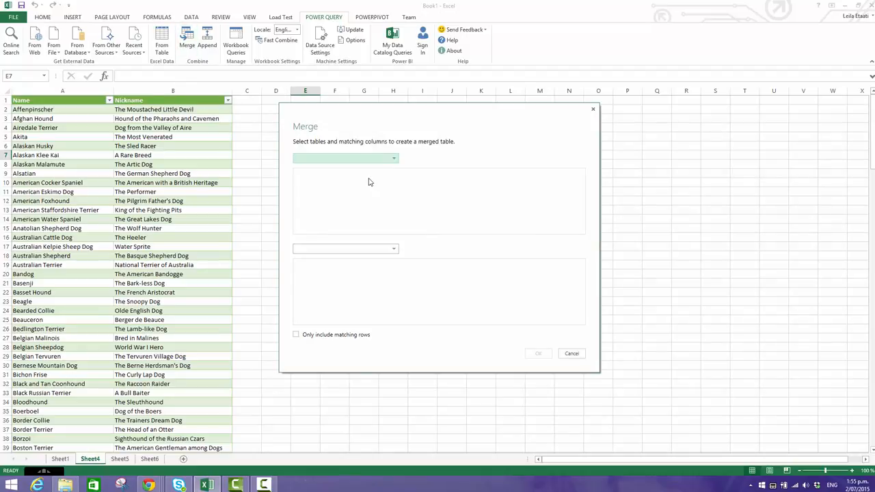
{"action": "left_click", "coordinate": [393, 159]}
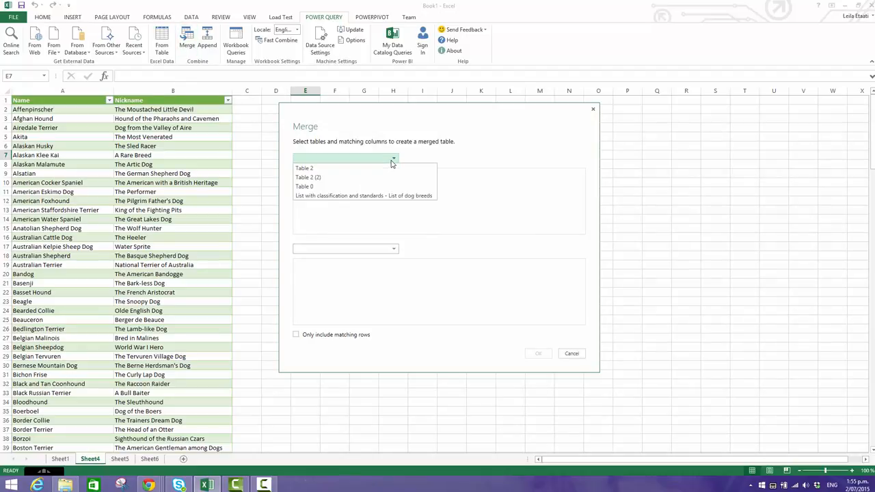
{"action": "left_click", "coordinate": [353, 168]}
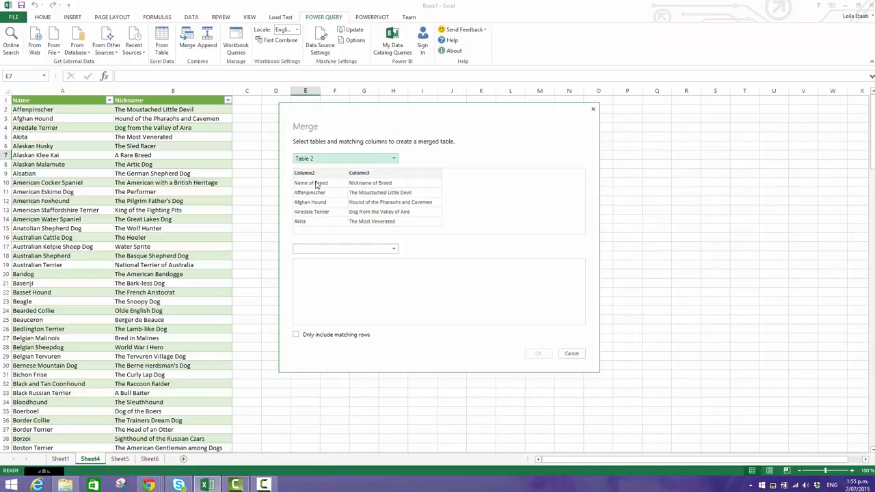
{"action": "left_click", "coordinate": [376, 249]}
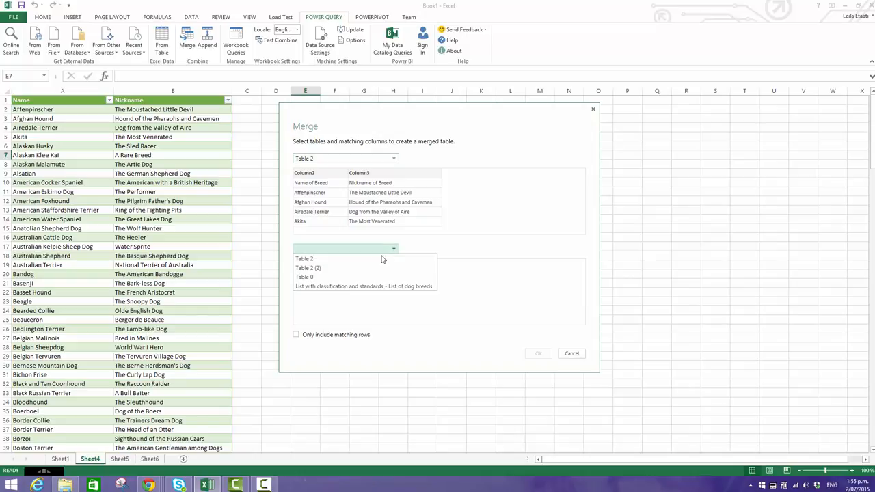
{"action": "left_click", "coordinate": [335, 267]}
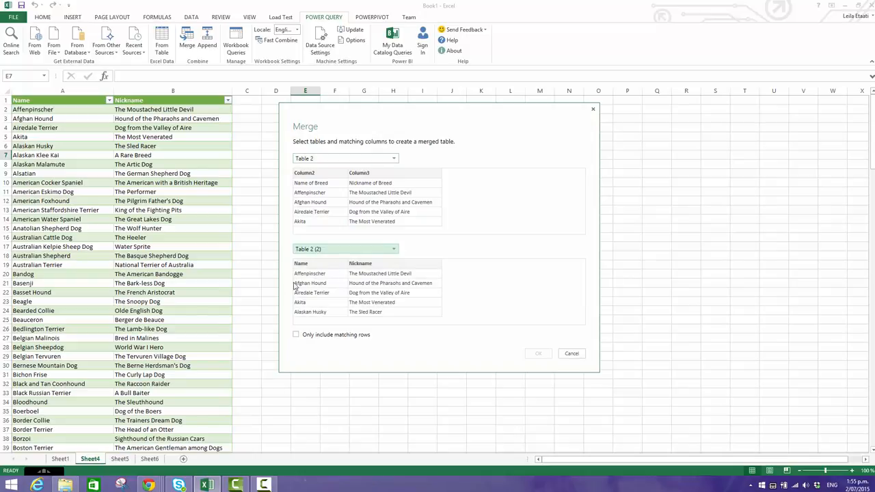
{"action": "left_click", "coordinate": [312, 176]}
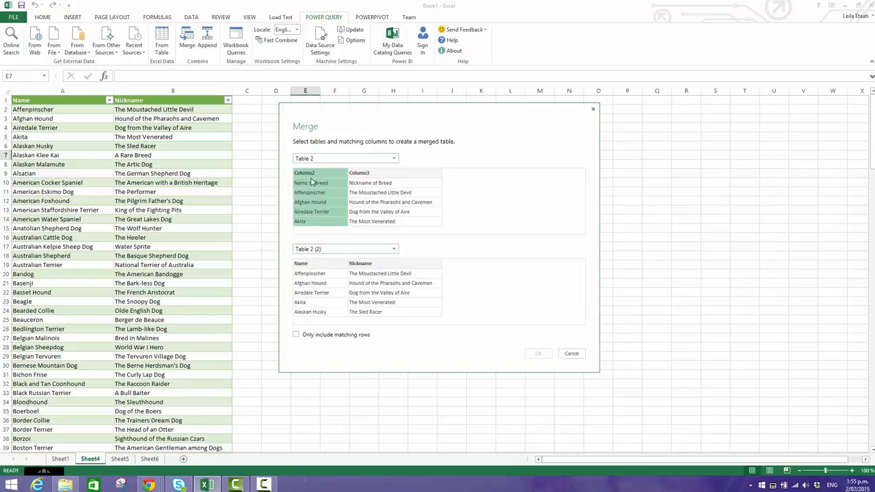
{"action": "left_click", "coordinate": [316, 269]}
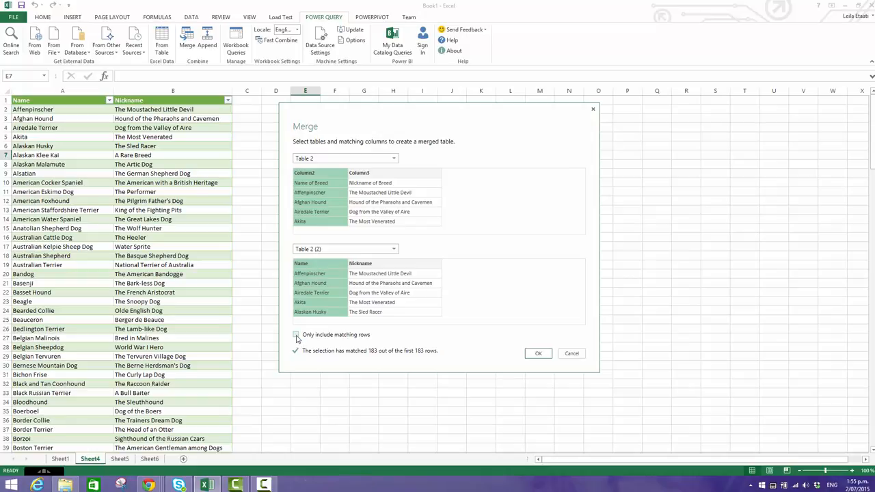
{"action": "left_click", "coordinate": [538, 353]}
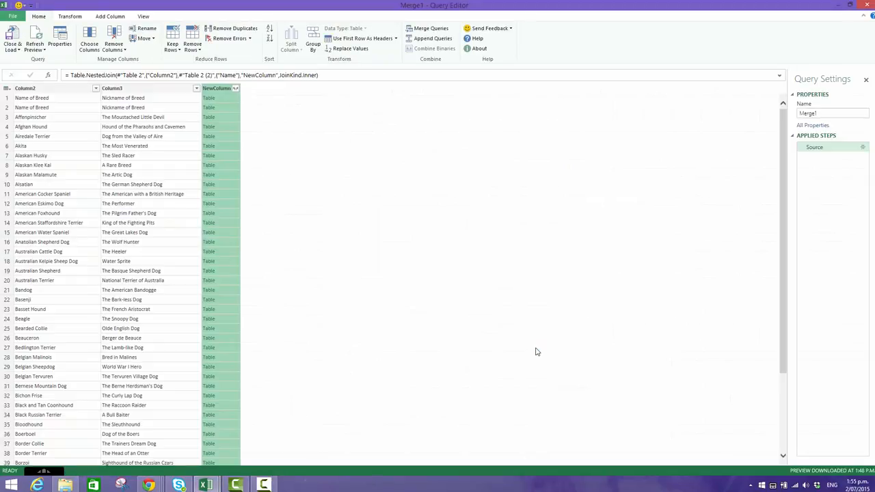
Expand NewColumn into its Name and Nickname columns, and remove both expanded columns from the merged query
{"action": "left_click", "coordinate": [236, 88]}
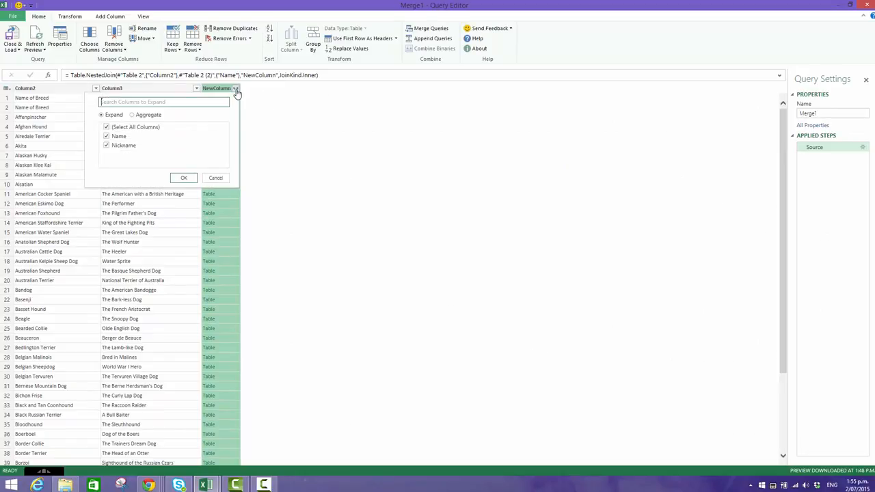
{"action": "left_click", "coordinate": [183, 178]}
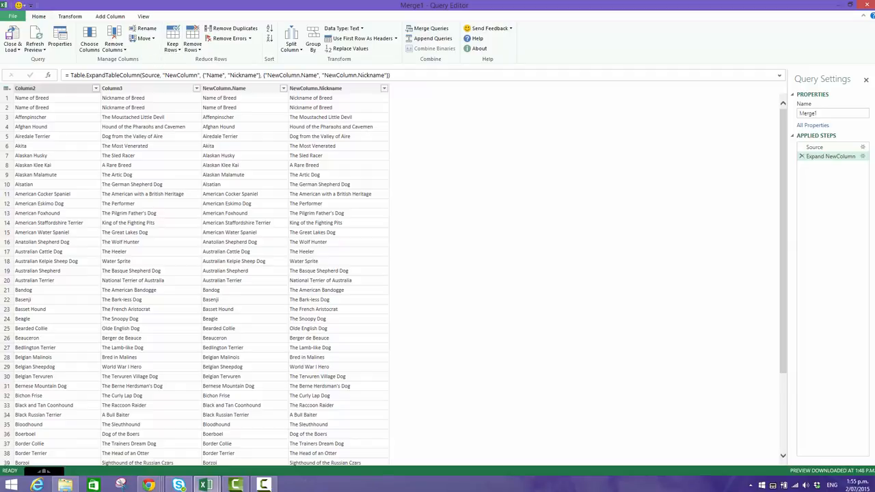
{"action": "left_click", "coordinate": [264, 90]}
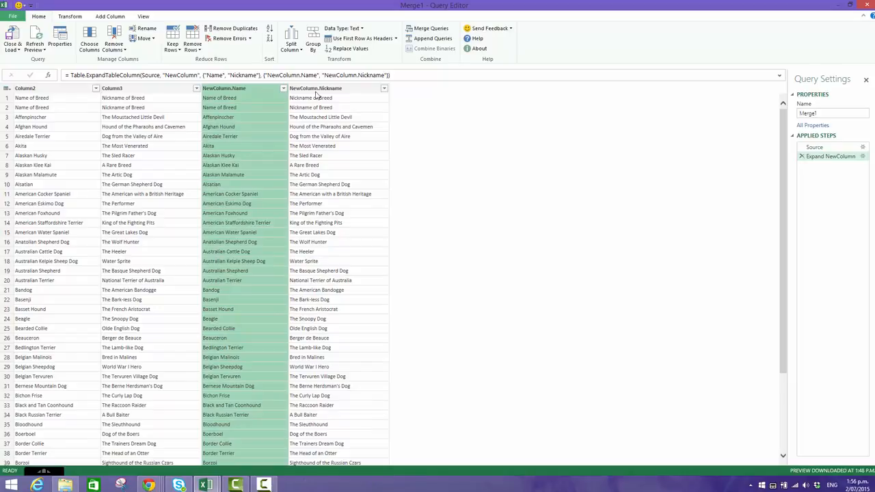
{"action": "left_click", "coordinate": [340, 90], "text": "ctrl"}
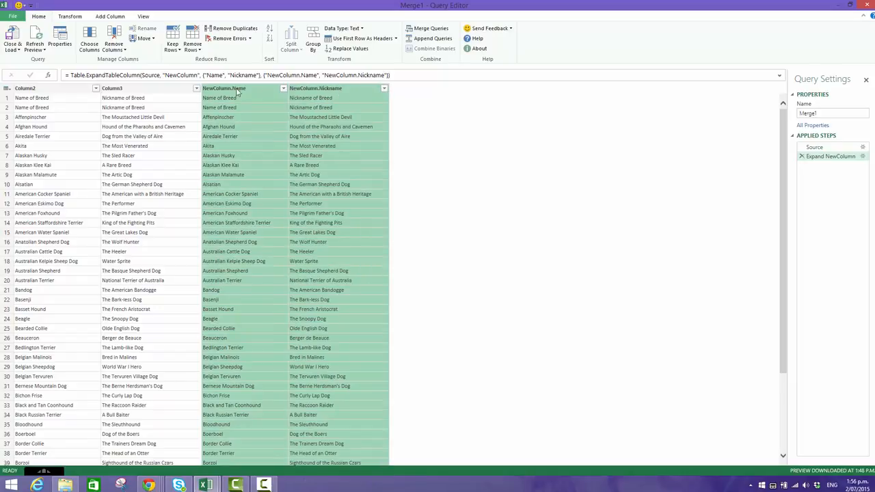
{"action": "left_click", "coordinate": [116, 49]}
{"action": "left_click", "coordinate": [124, 61]}
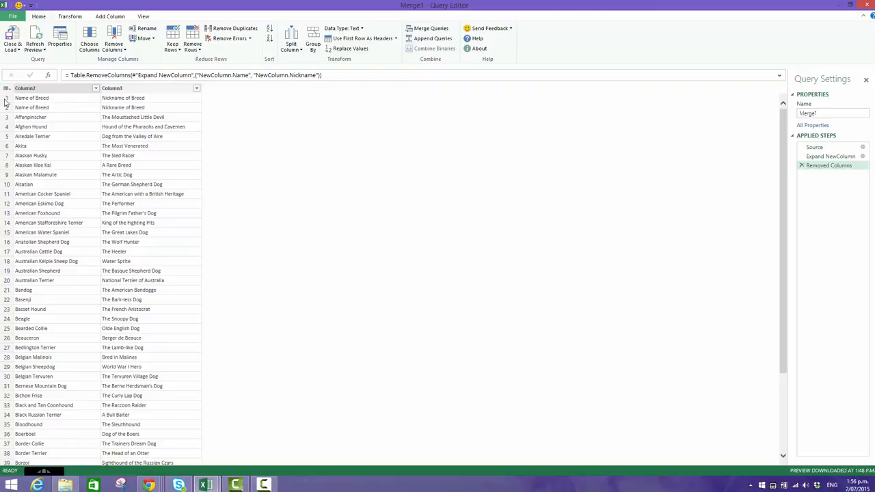
Remove the top 1 row, the duplicate "Name of Breed" heading, from the merged query
{"action": "left_click", "coordinate": [7, 99]}
{"action": "left_click", "coordinate": [193, 49]}
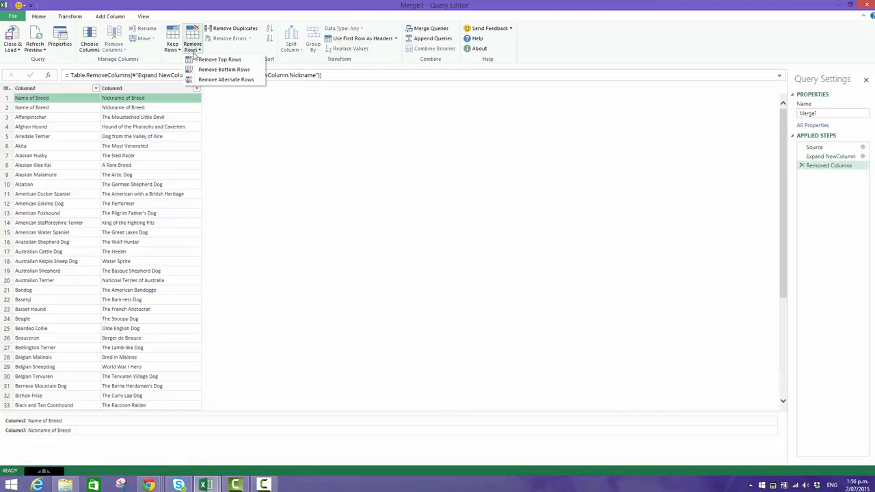
{"action": "left_click", "coordinate": [207, 62]}
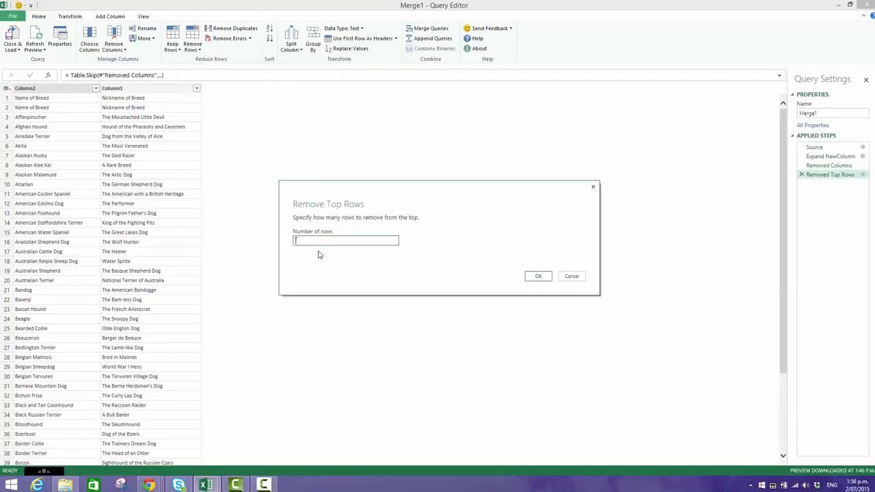
{"action": "left_click", "coordinate": [538, 276]}
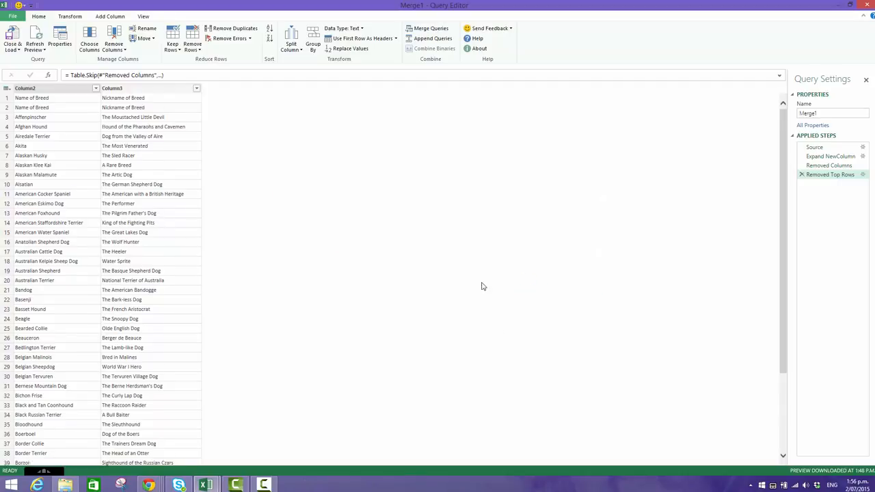
Close and load the merged breed and nickname query into a new worksheet
{"action": "left_click", "coordinate": [8, 99]}
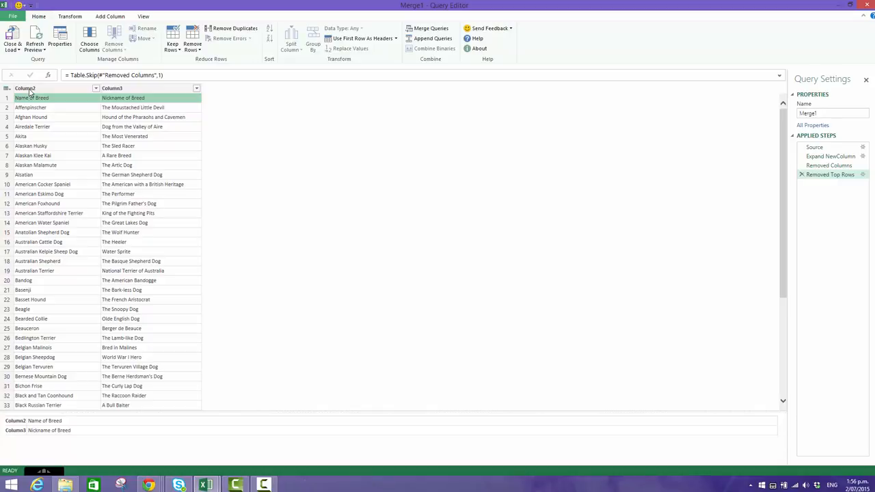
{"action": "left_click", "coordinate": [29, 92]}
{"action": "left_click", "coordinate": [9, 100]}
{"action": "left_click", "coordinate": [13, 50]}
{"action": "left_click", "coordinate": [23, 62]}
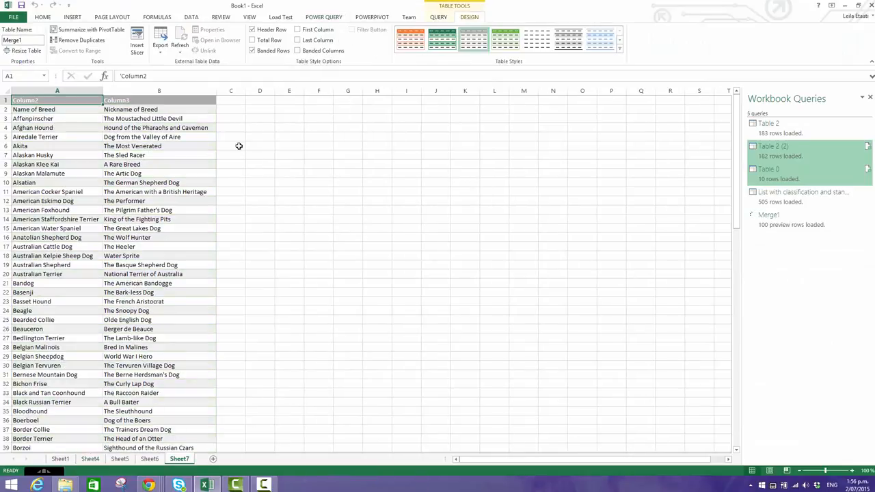
{"action": "left_click", "coordinate": [257, 156]}
{"action": "left_click", "coordinate": [218, 146]}
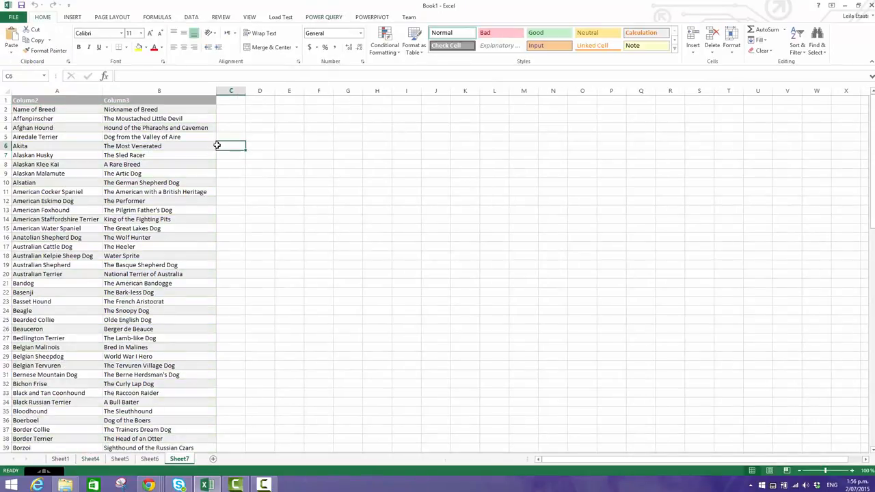
Set up a merge of Merge1 with Table 0, matching Column2 to Breed
{"action": "left_click", "coordinate": [324, 18]}
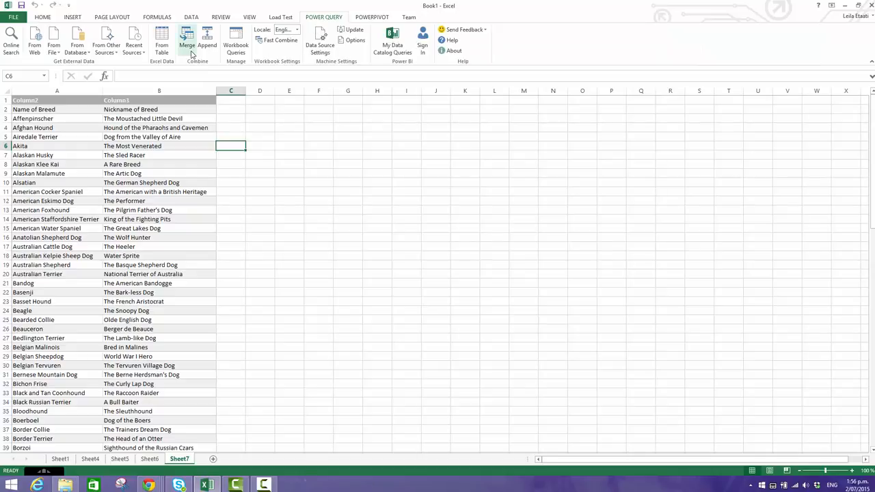
{"action": "left_click", "coordinate": [188, 41]}
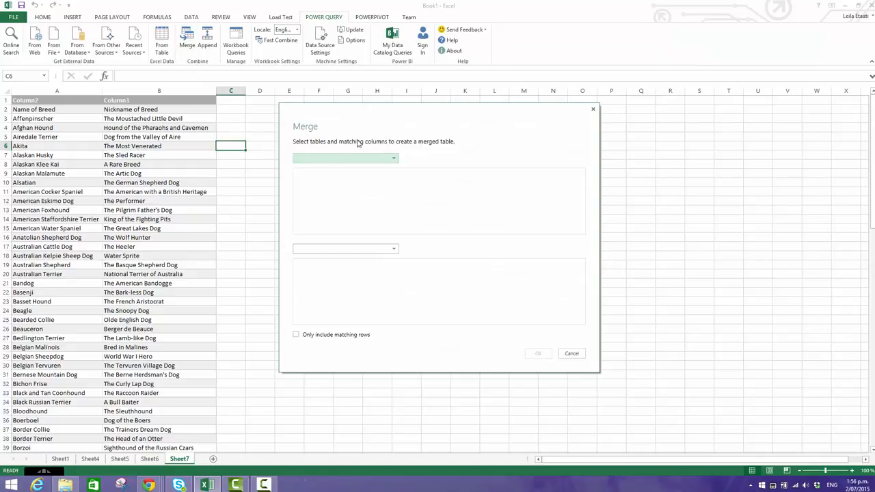
{"action": "left_click", "coordinate": [394, 159]}
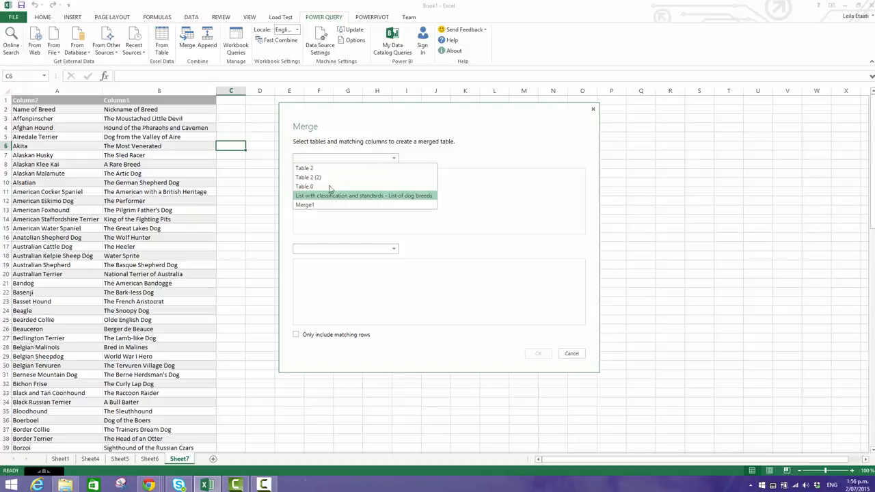
{"action": "left_click", "coordinate": [303, 205]}
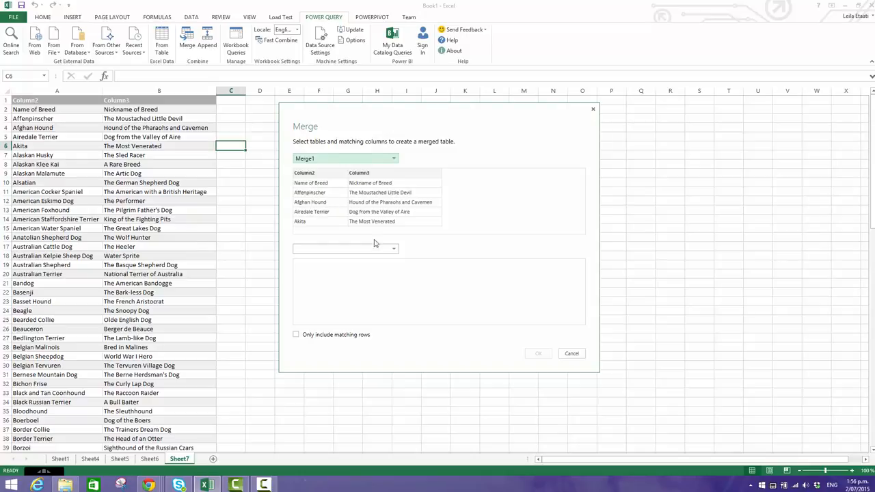
{"action": "left_click", "coordinate": [393, 249]}
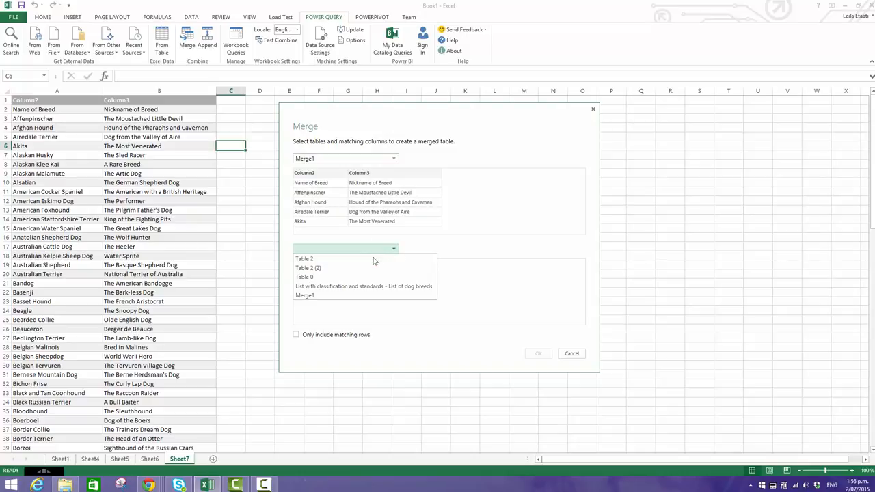
{"action": "left_click", "coordinate": [312, 280]}
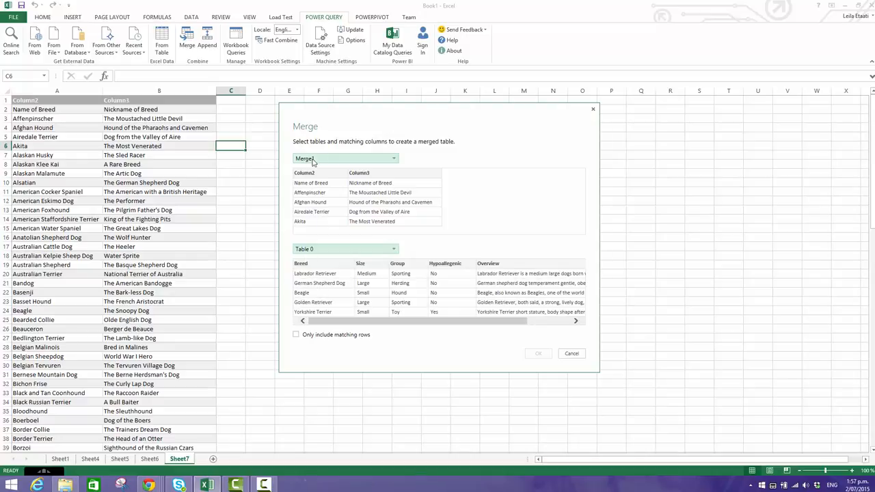
{"action": "left_click", "coordinate": [316, 214]}
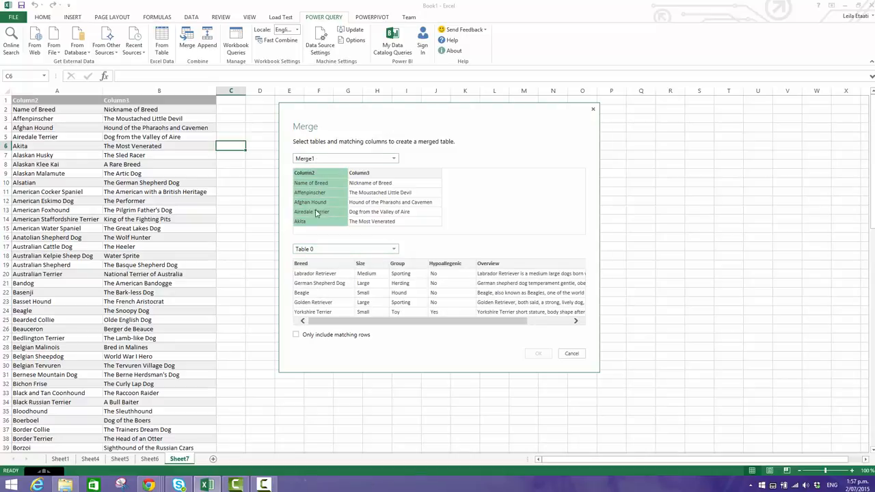
{"action": "left_click", "coordinate": [325, 267]}
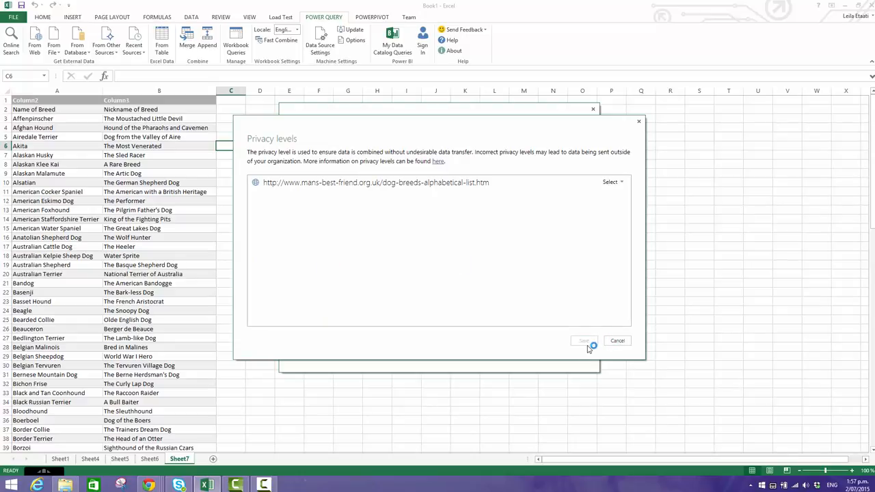
Set the mans-best-friend.org.uk source's privacy level to Public, and create the merge with only matching rows included
{"action": "left_click", "coordinate": [610, 182]}
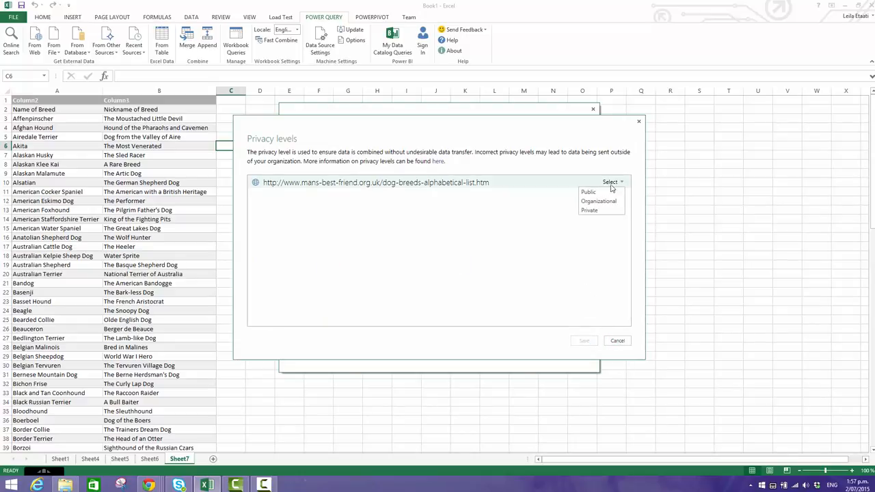
{"action": "left_click", "coordinate": [589, 192]}
{"action": "left_click", "coordinate": [584, 340]}
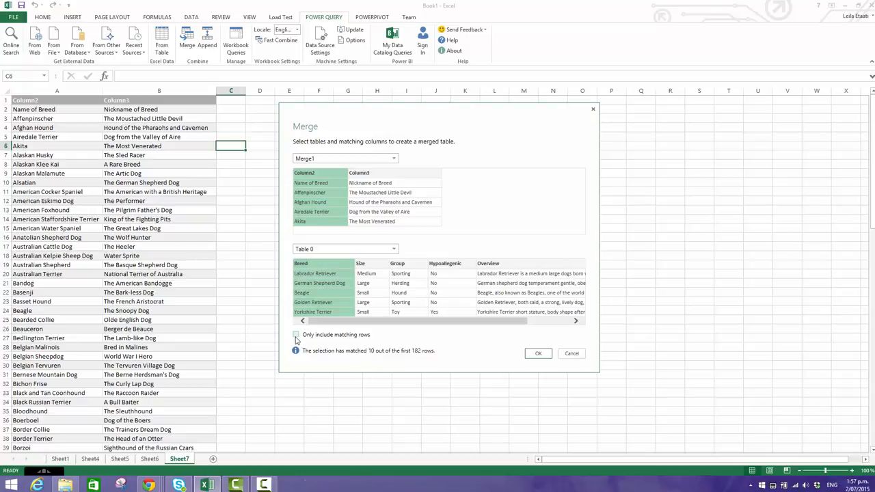
{"action": "left_click", "coordinate": [538, 353]}
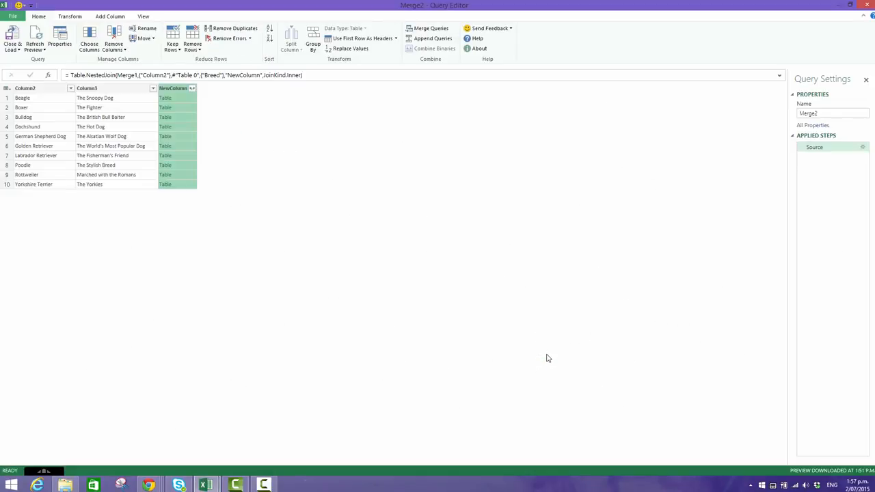
Expand NewColumn into its Breed, Size, Group, Hypoallegenic and Overview fields, and widen the NewColumn.Group column
{"action": "left_click", "coordinate": [193, 88]}
{"action": "left_click", "coordinate": [140, 186]}
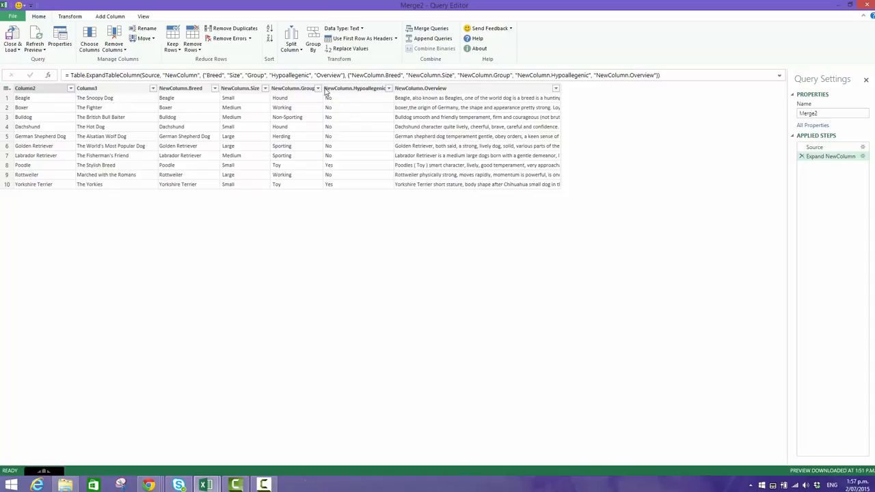
{"action": "left_click_drag", "start_coordinate": [324, 92], "coordinate": [340, 88]}
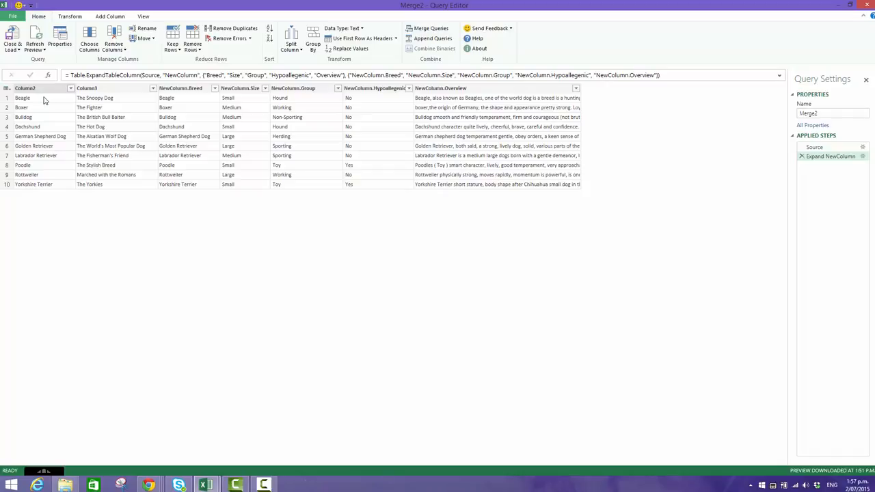
Remove the duplicate NewColumn.Breed column from the Merge2 query
{"action": "left_click", "coordinate": [188, 91]}
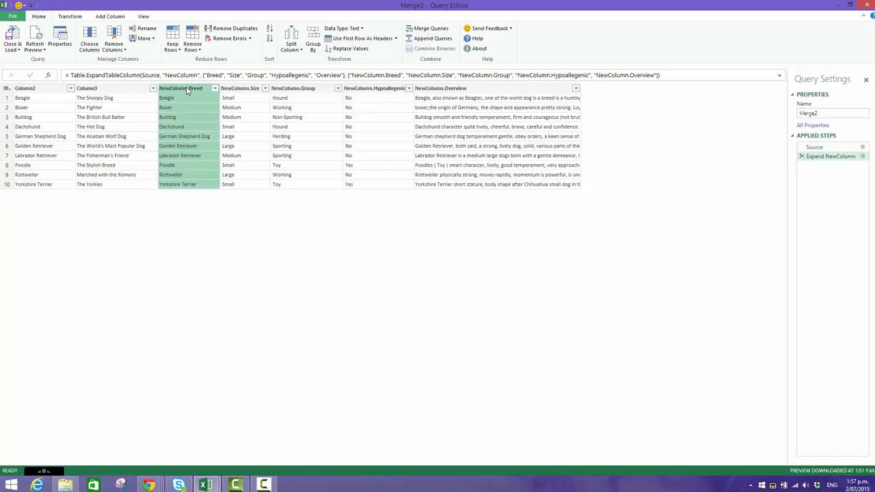
{"action": "left_click", "coordinate": [116, 49]}
{"action": "left_click", "coordinate": [125, 60]}
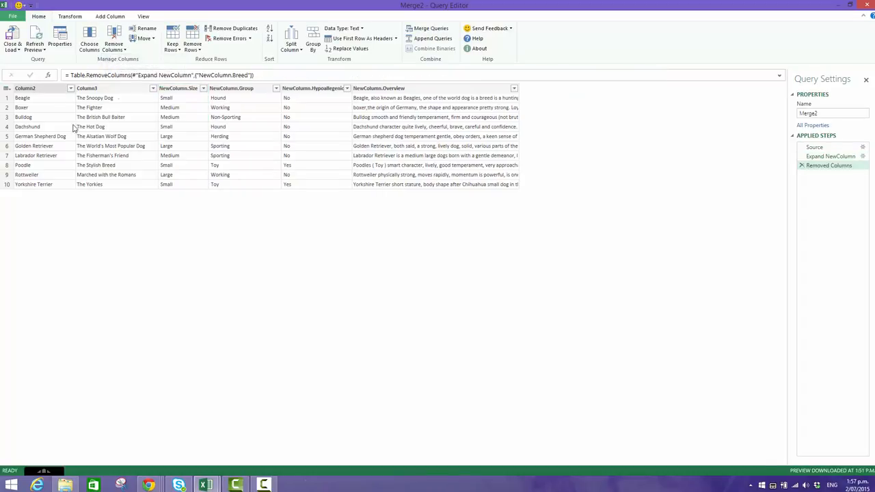
Rename Column2 to Breed and Column3 to Nickname in the Merge2 query
{"action": "left_click", "coordinate": [50, 93]}
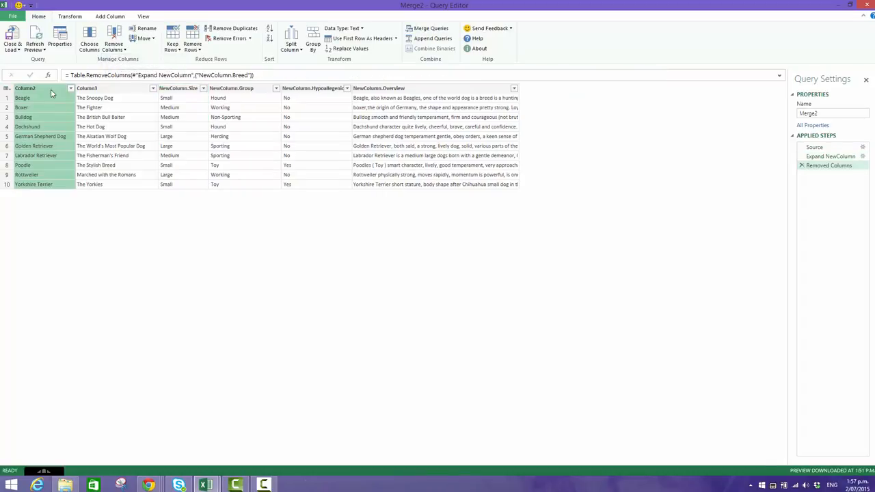
{"action": "left_click", "coordinate": [144, 28]}
{"action": "type", "text": "Breed"}
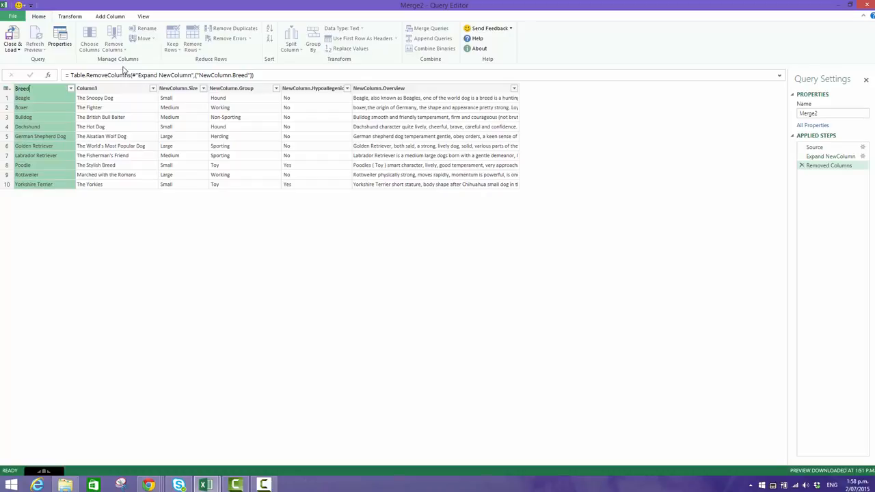
{"action": "left_click", "coordinate": [116, 91]}
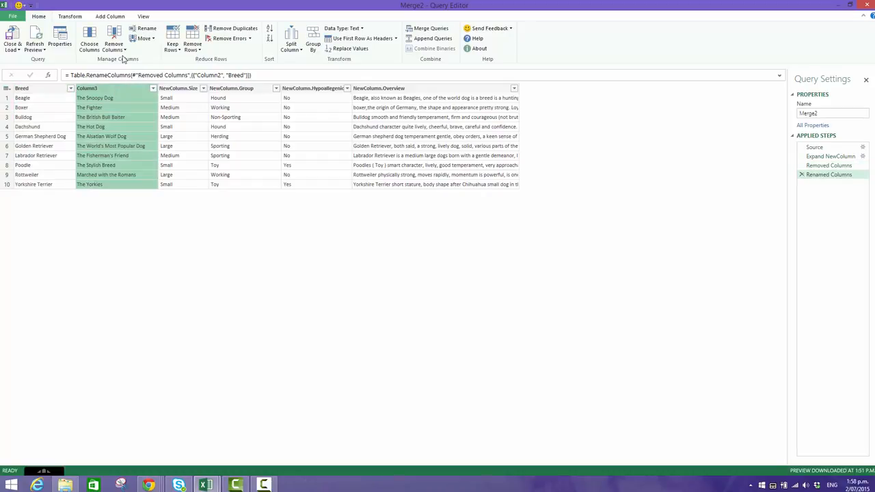
{"action": "left_click", "coordinate": [144, 30]}
{"action": "type", "text": "Nickname"}
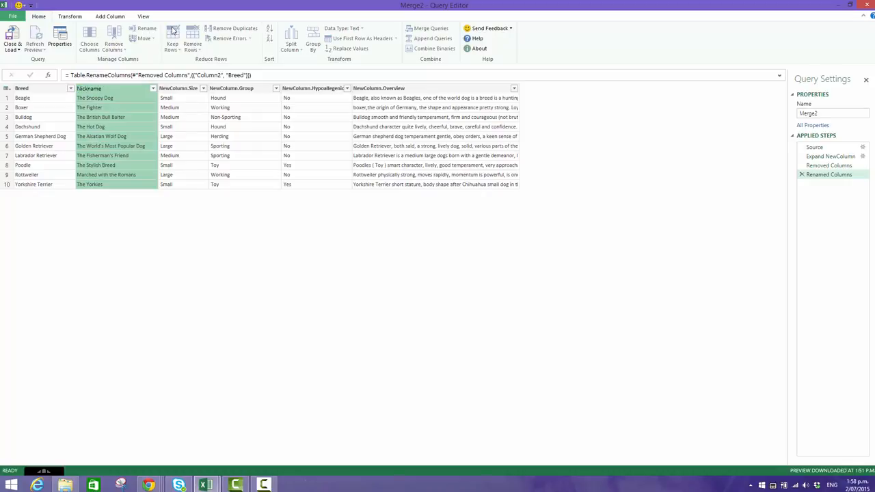
{"action": "key", "text": "Return"}
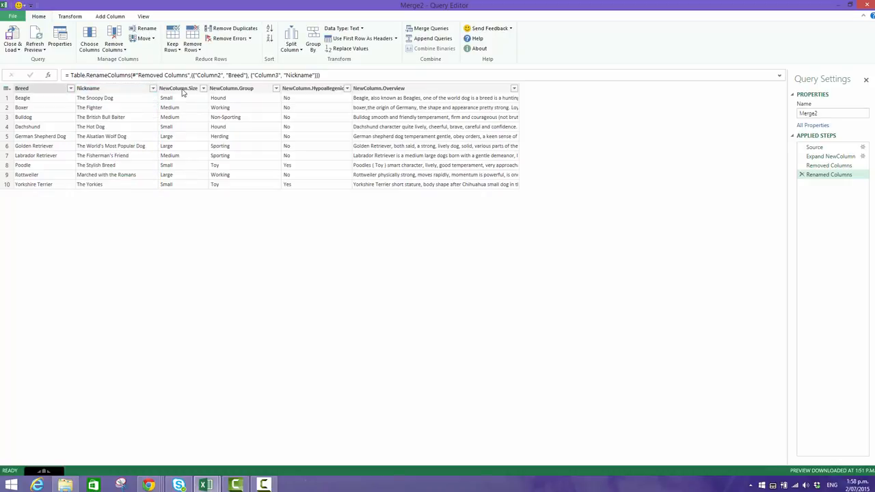
Rename the NewColumn.Size column to Size and the NewColumn.Group column to Group
{"action": "left_click", "coordinate": [182, 93]}
{"action": "left_click", "coordinate": [140, 30]}
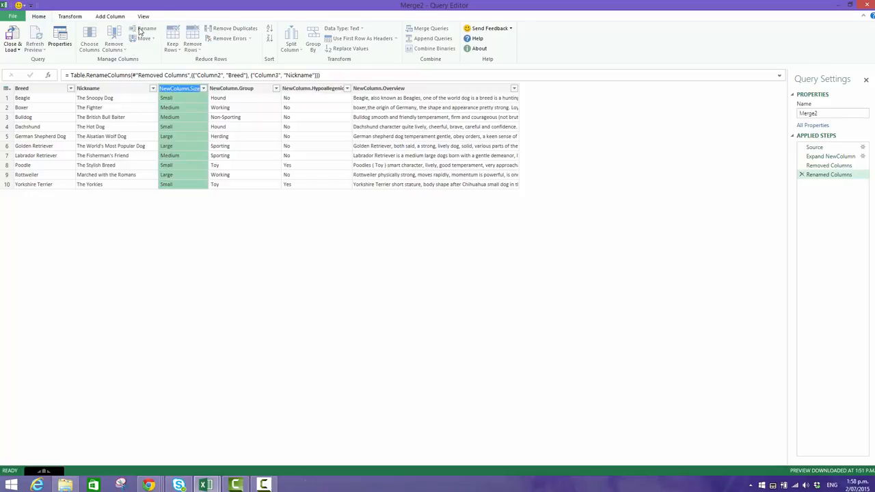
{"action": "type", "text": "S"}
{"action": "key", "text": "Return"}
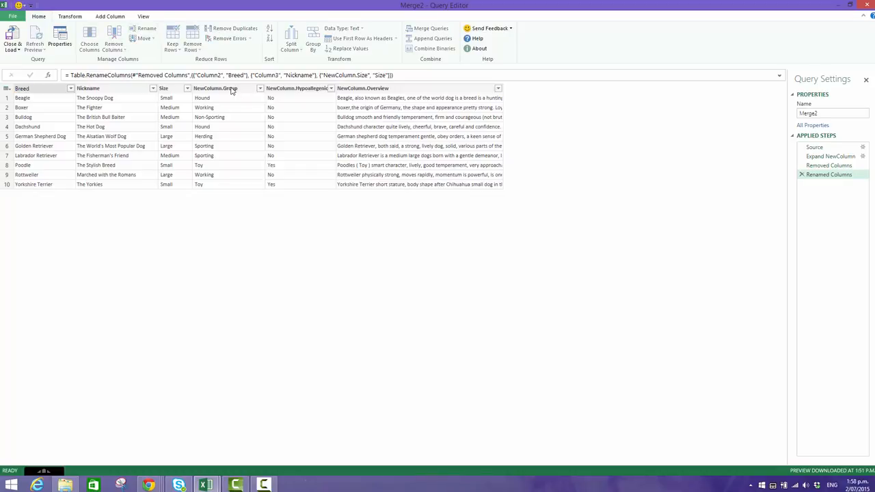
{"action": "left_click", "coordinate": [229, 89]}
{"action": "left_click", "coordinate": [150, 29]}
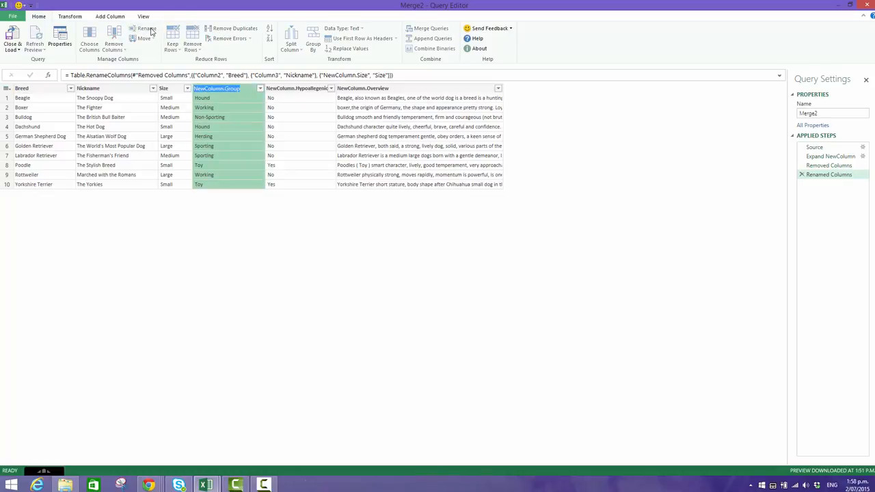
{"action": "type", "text": "G"}
{"action": "left_click", "coordinate": [287, 93]}
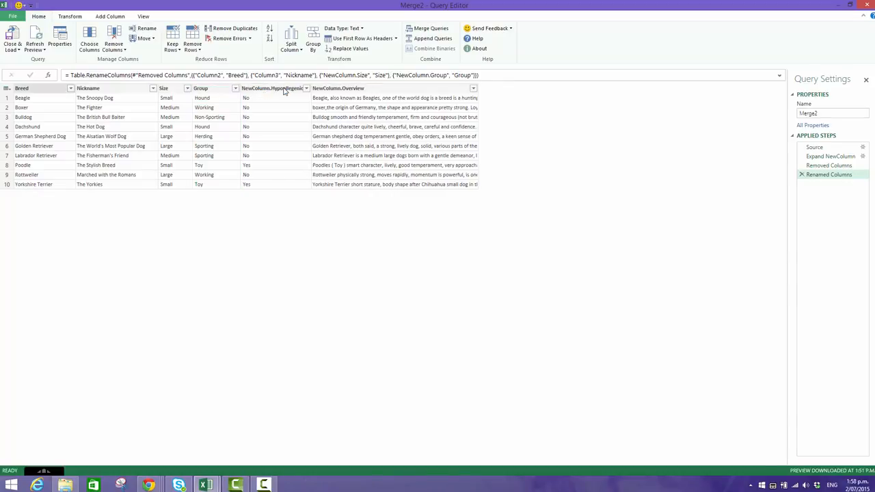
Rename the NewColumn.Hypoallegenic column to Hypoallegenic by removing its prefix
{"action": "left_click", "coordinate": [287, 90]}
{"action": "left_click", "coordinate": [147, 30]}
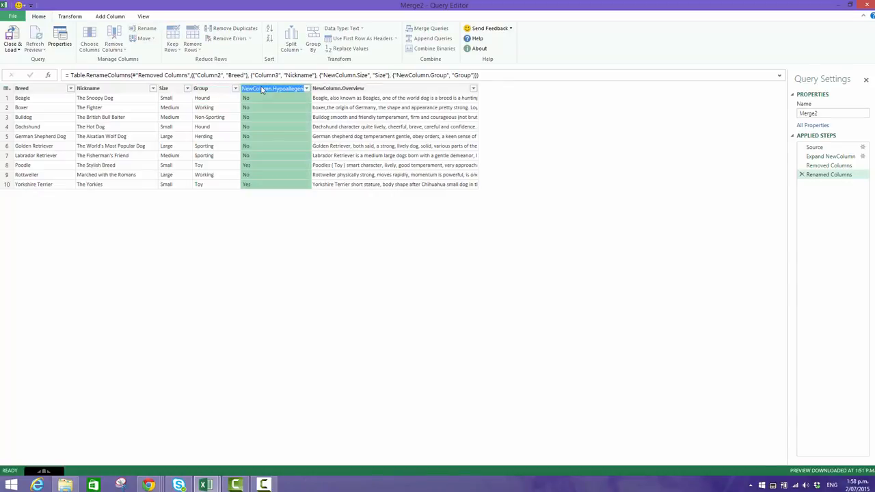
{"action": "left_click_drag", "start_coordinate": [272, 89], "coordinate": [238, 89]}
{"action": "key", "text": "BackSpace"}
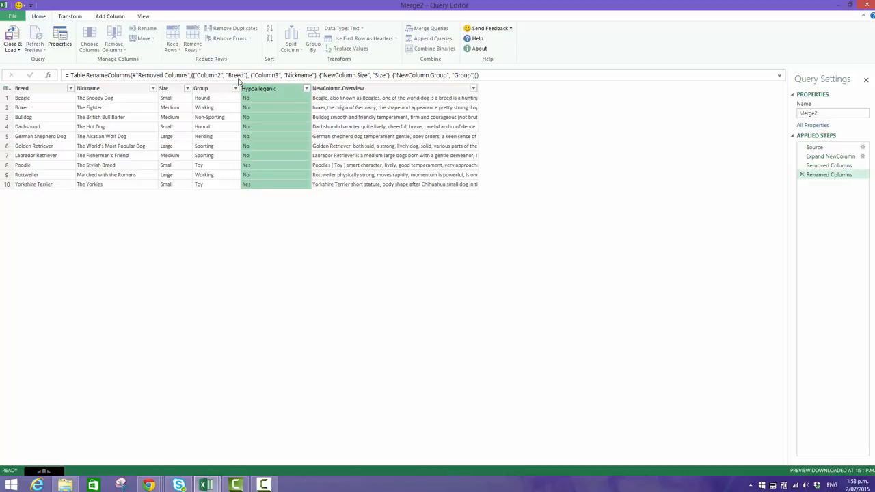
{"action": "key", "text": "Return"}
Remove the prefix from the NewColumn.Overview column name so that it reads Overview
{"action": "left_click", "coordinate": [333, 92]}
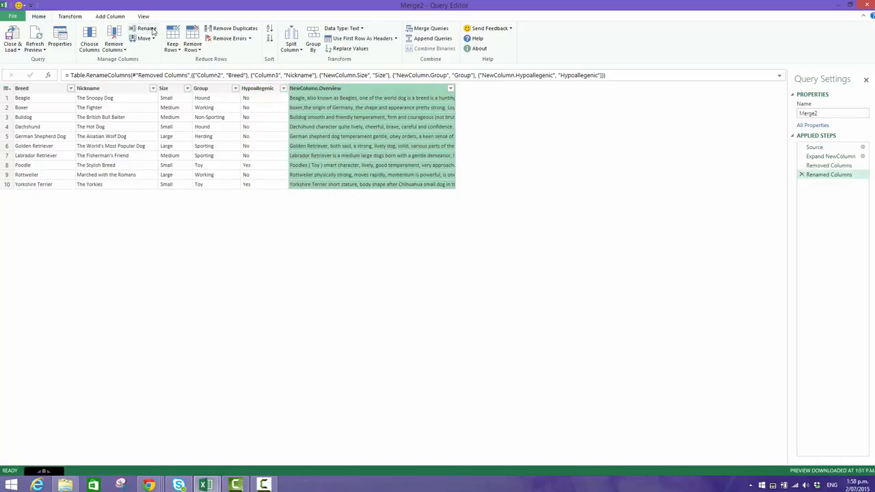
{"action": "left_click", "coordinate": [147, 29]}
{"action": "left_click", "coordinate": [322, 90]}
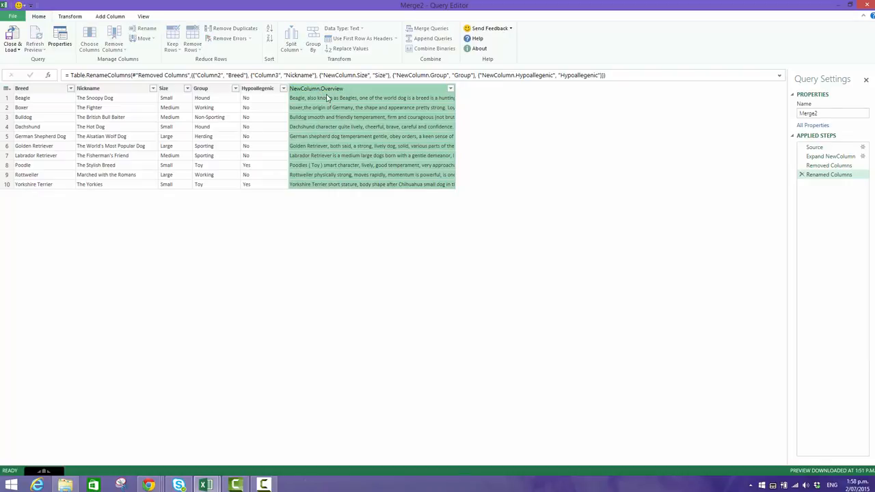
{"action": "key", "text": "BackSpace"}
{"action": "key", "text": "BackSpace"}
{"action": "key", "text": "BackSpace"}
{"action": "key", "text": "BackSpace"}
{"action": "key", "text": "BackSpace"}
{"action": "key", "text": "BackSpace"}
{"action": "key", "text": "BackSpace"}
{"action": "key", "text": "BackSpace"}
{"action": "key", "text": "BackSpace"}
{"action": "key", "text": "Return"}
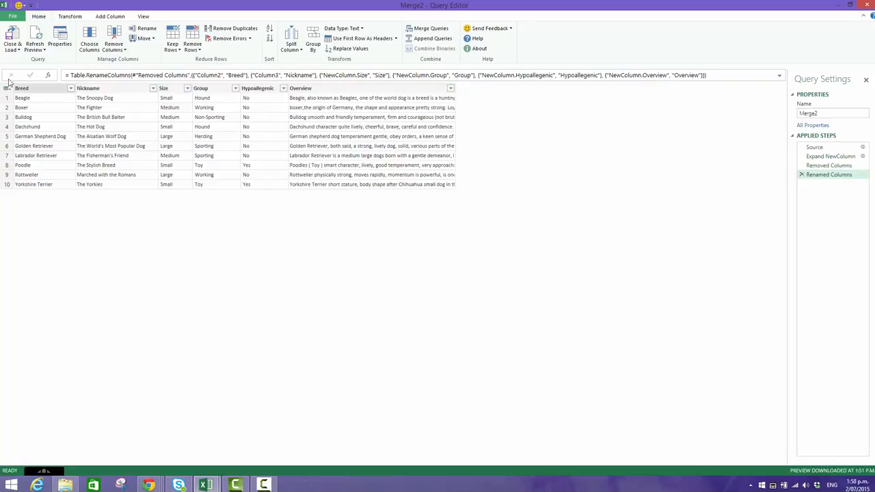
Close and load the Merge2 query into a new worksheet
{"action": "left_click", "coordinate": [13, 50]}
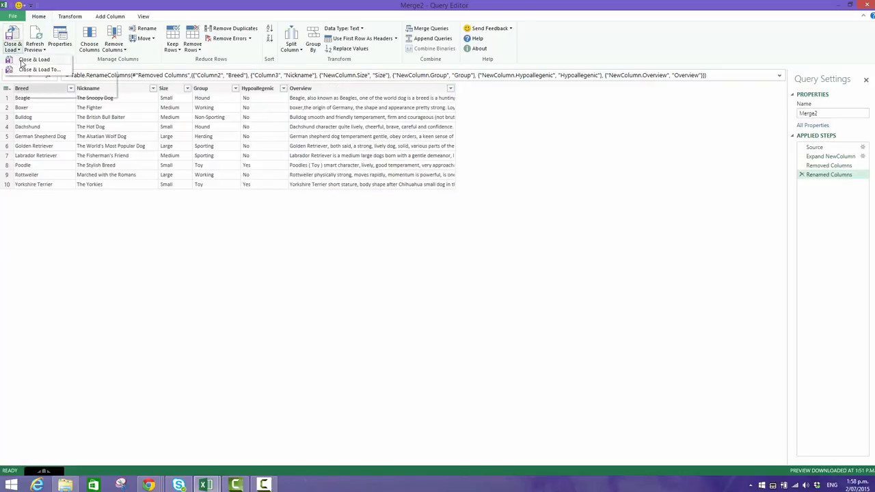
{"action": "left_click", "coordinate": [27, 61]}
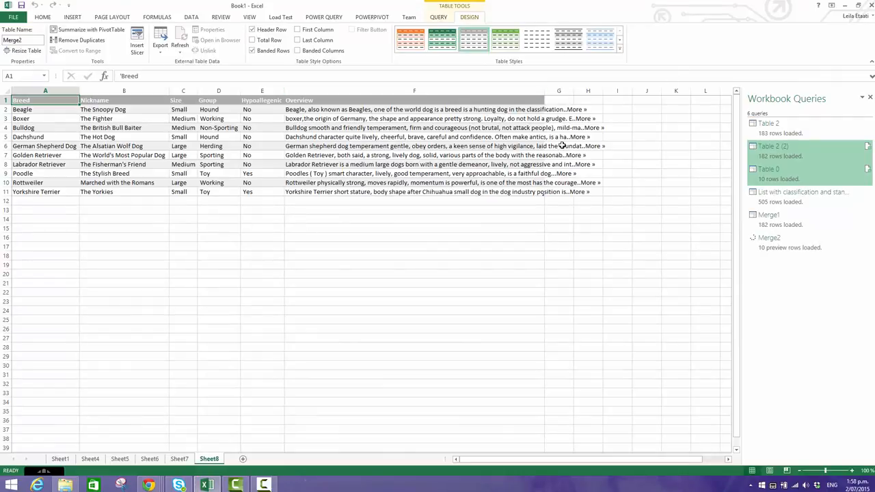
Reopen the loaded Merge2 query for editing to review its applied steps, and close the editor without changes
{"action": "left_click", "coordinate": [336, 17]}
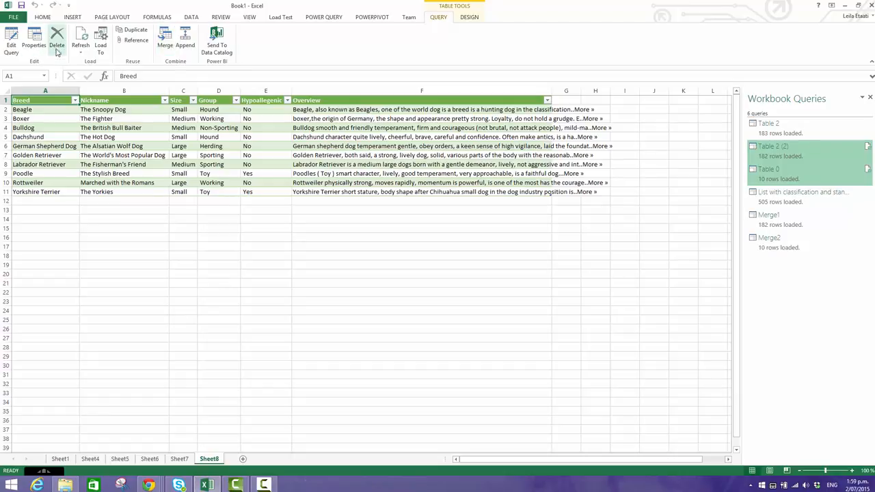
{"action": "left_click", "coordinate": [12, 47]}
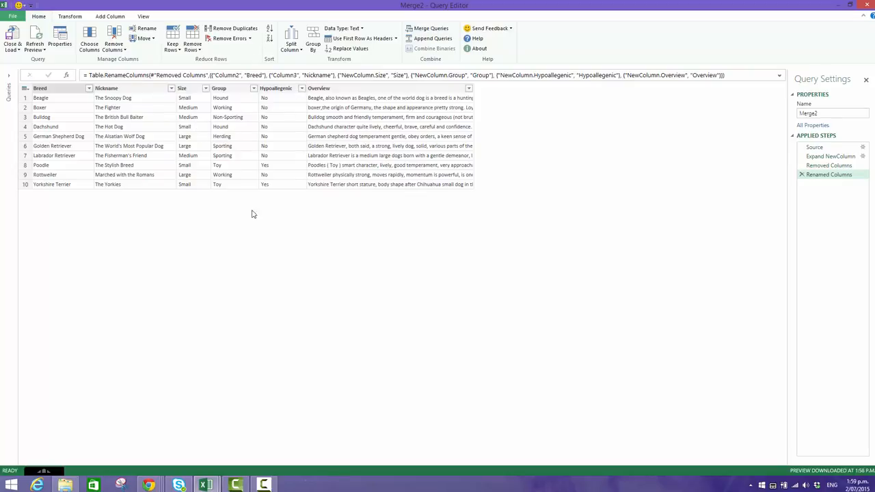
{"action": "left_click", "coordinate": [865, 6]}
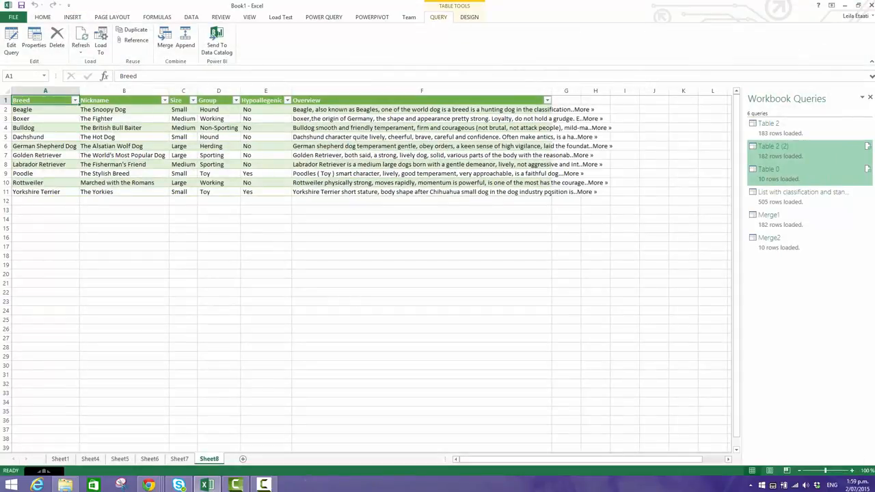
{"action": "left_click", "coordinate": [325, 18]}
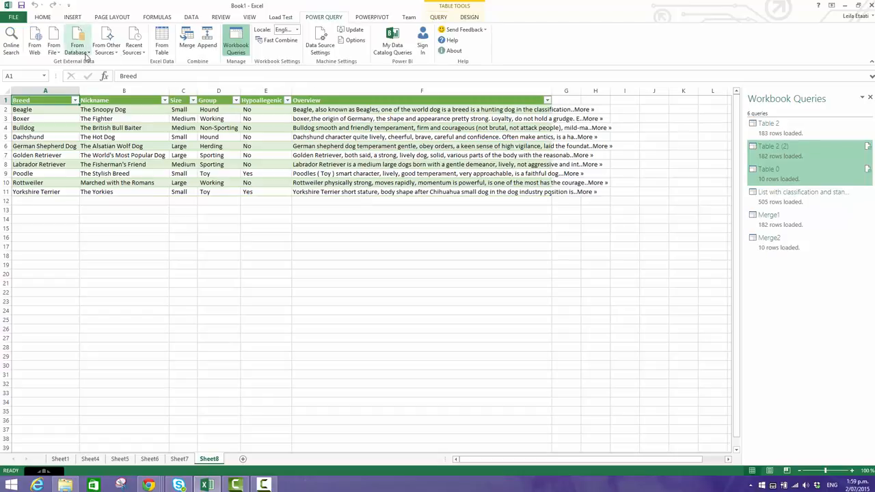
{"action": "left_click", "coordinate": [87, 58]}
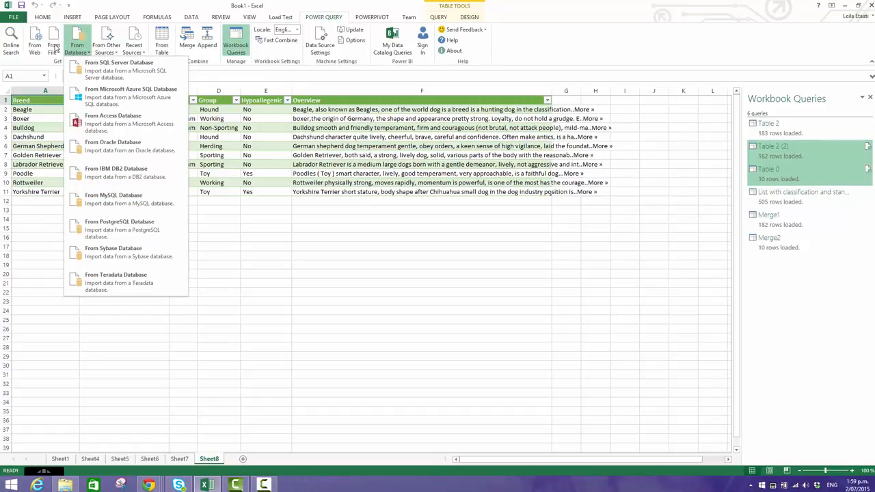
{"action": "left_click", "coordinate": [55, 51]}
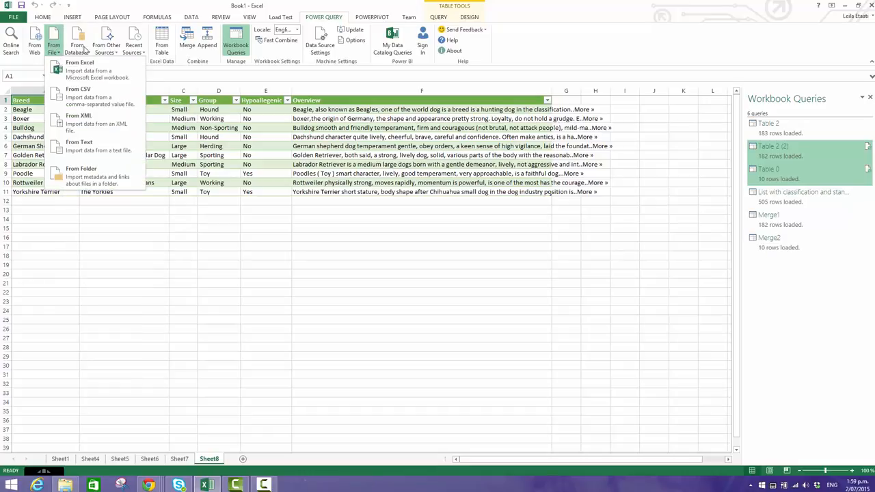
{"action": "left_click", "coordinate": [77, 46]}
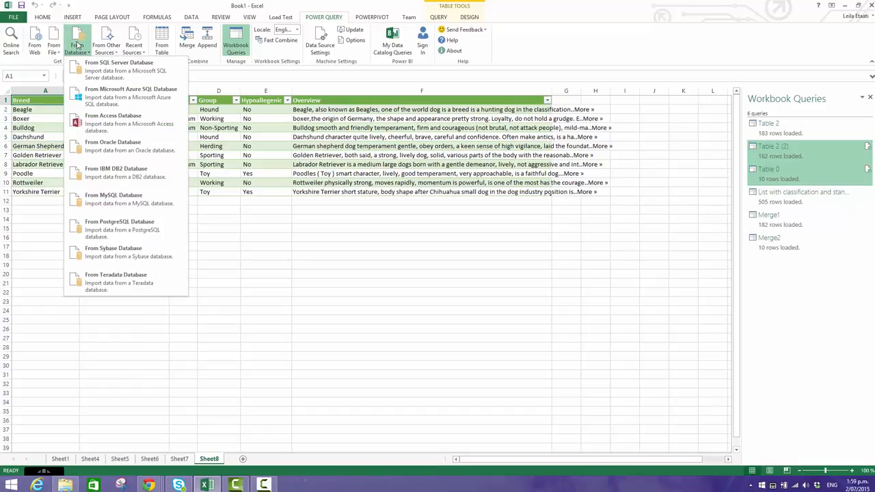